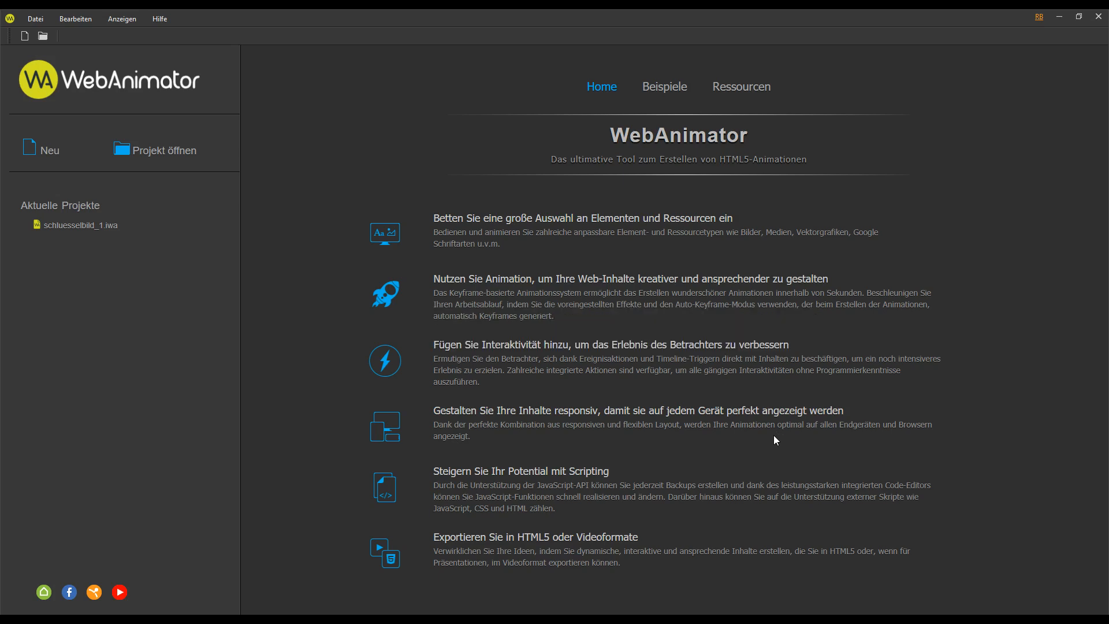
Open the recent project schluesselbild_1.iwa and scrub its timeline from the start to 2 seconds
click(83, 226)
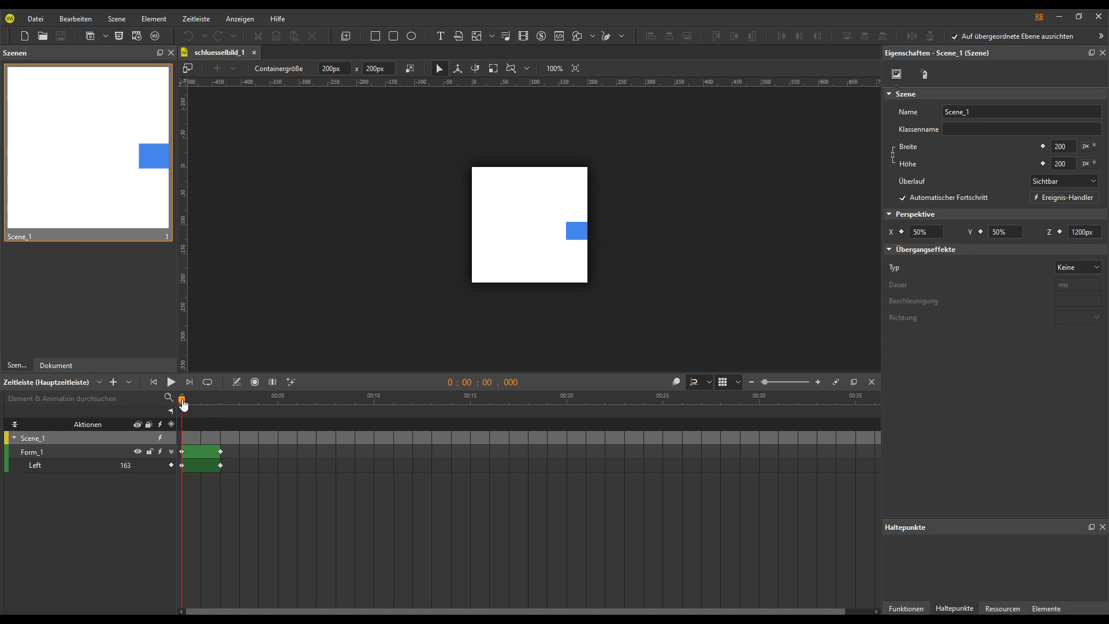
drag(185, 404, 225, 409)
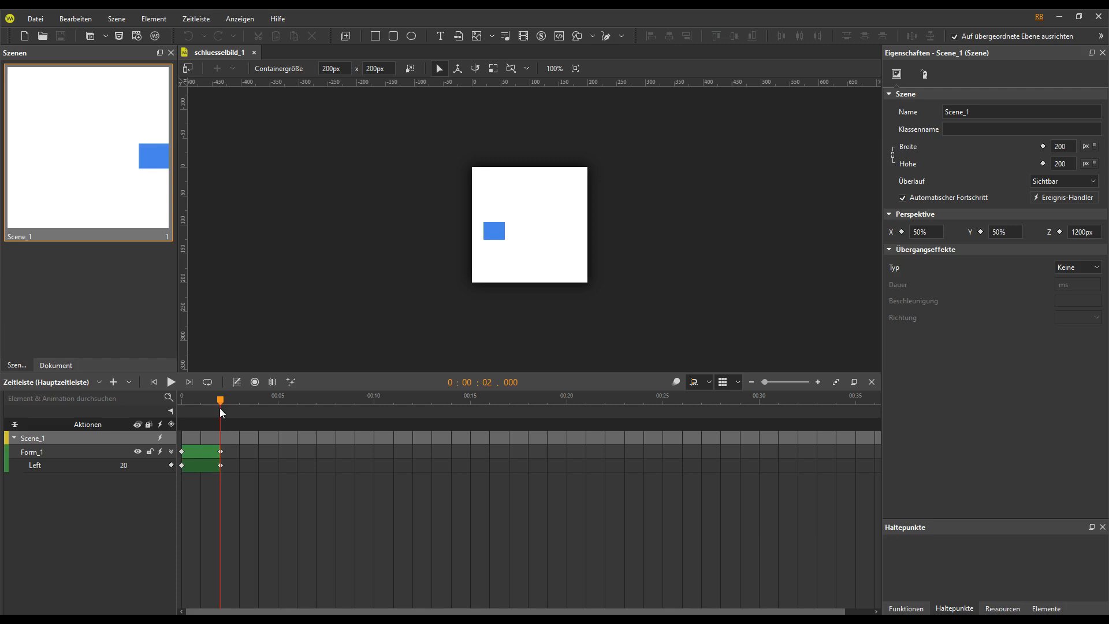
Add a top-position (Oben) keyframe for Form_1 at 4 seconds
drag(221, 409, 258, 409)
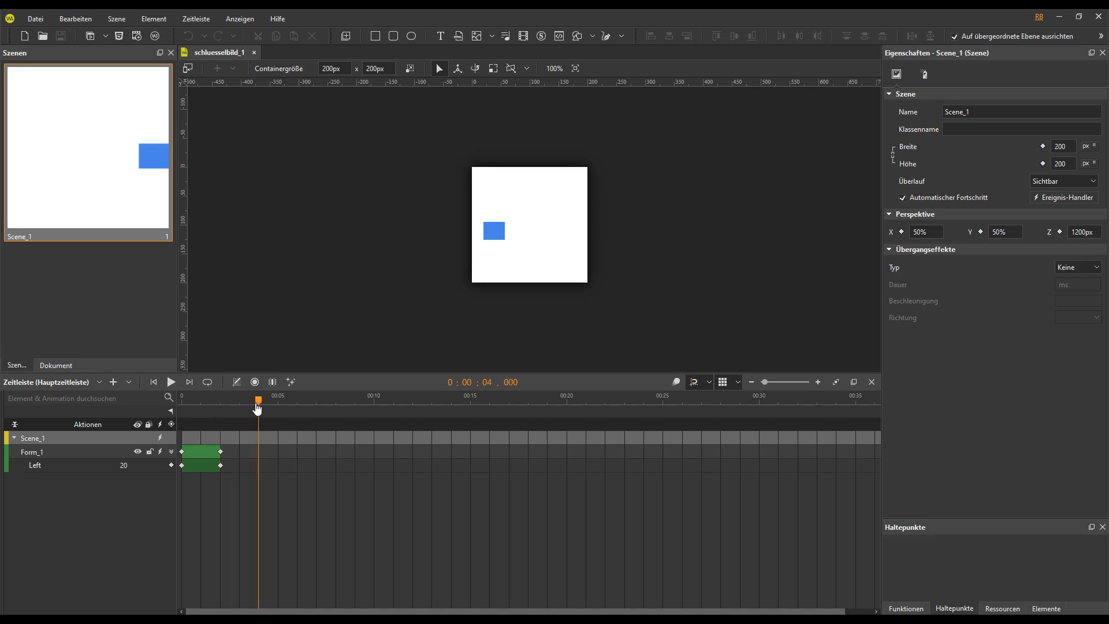
click(81, 453)
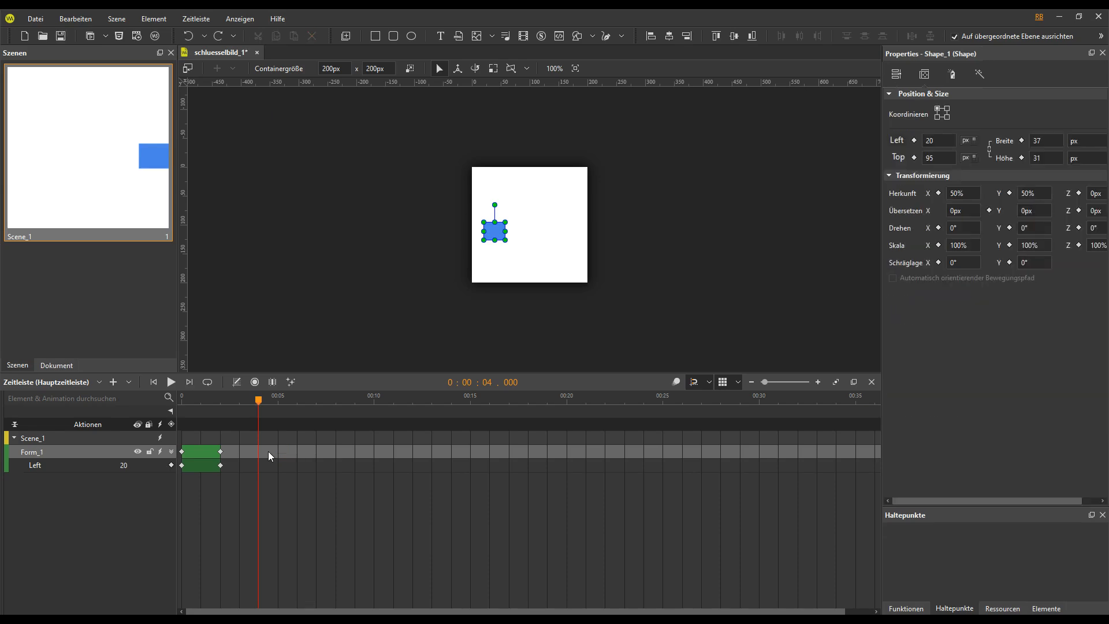
right_click(269, 452)
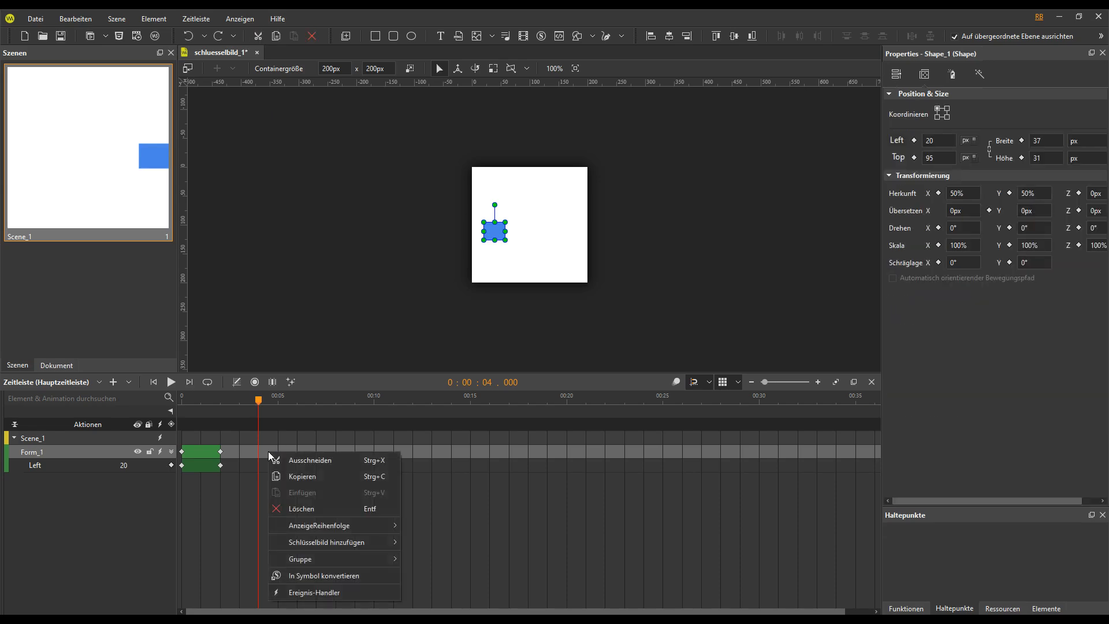
mouse_move(325, 542)
mouse_move(437, 431)
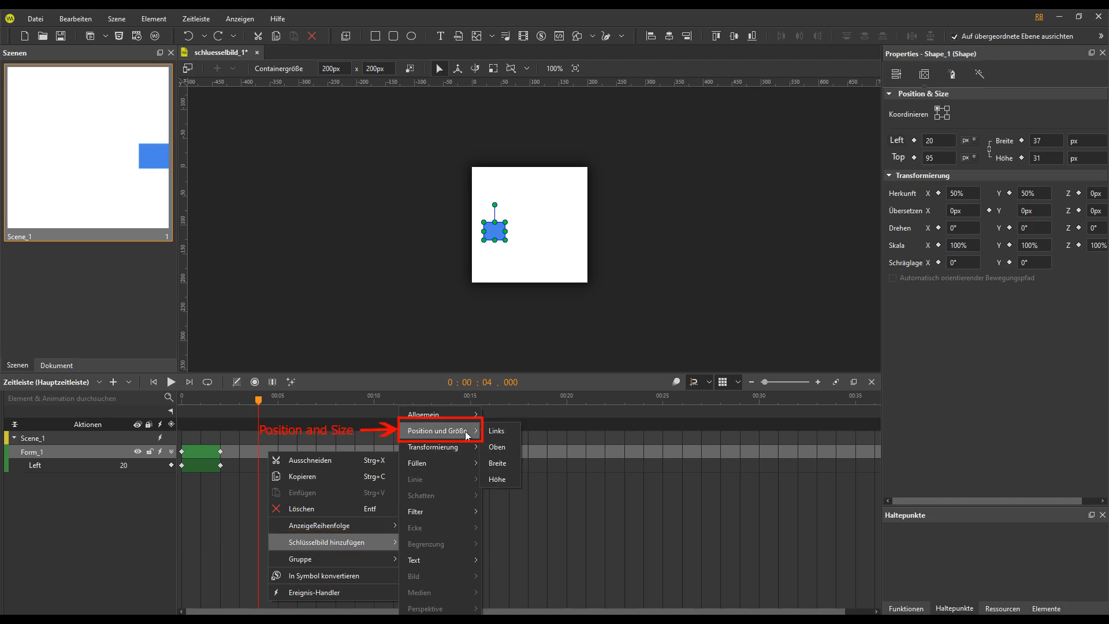
click(496, 446)
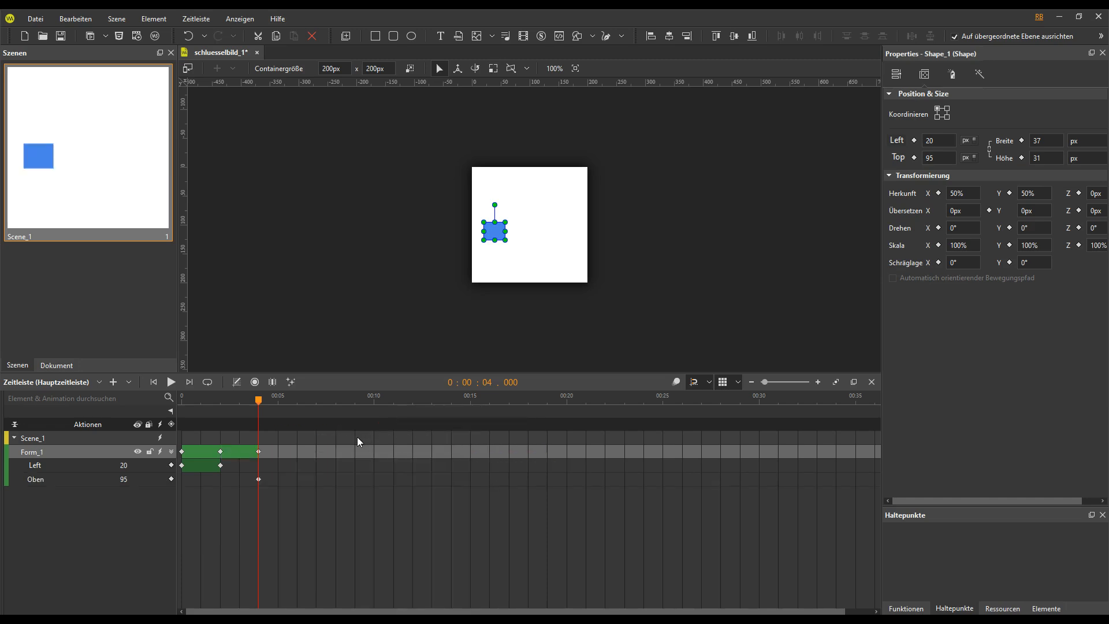
Add a top-position (Oben) keyframe for Form_1 at 6 seconds
drag(259, 403, 298, 401)
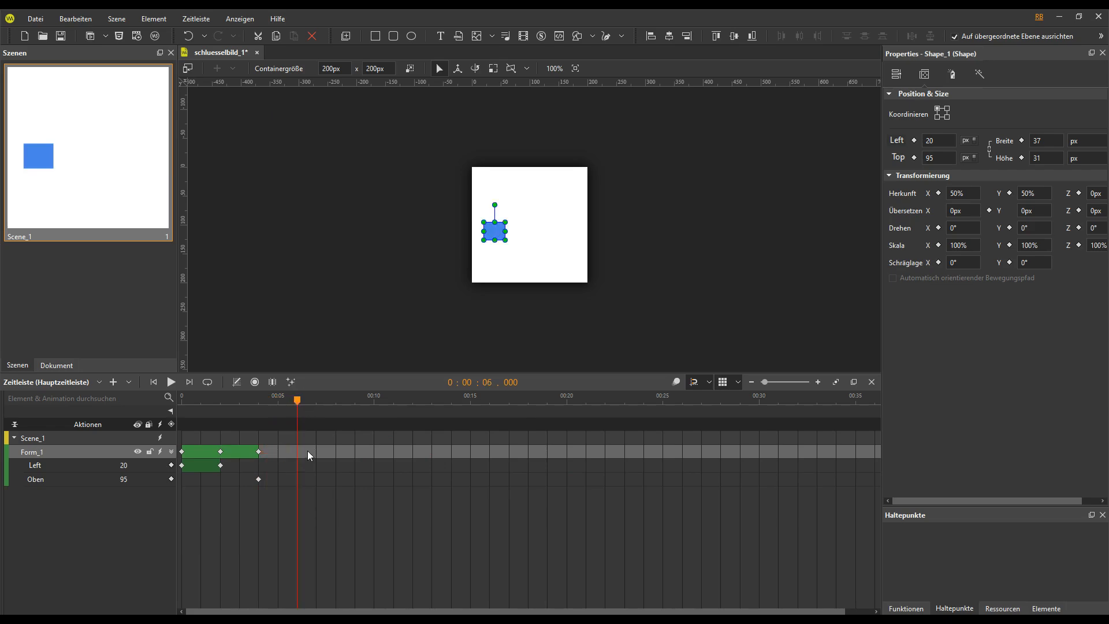
right_click(308, 450)
mouse_move(370, 541)
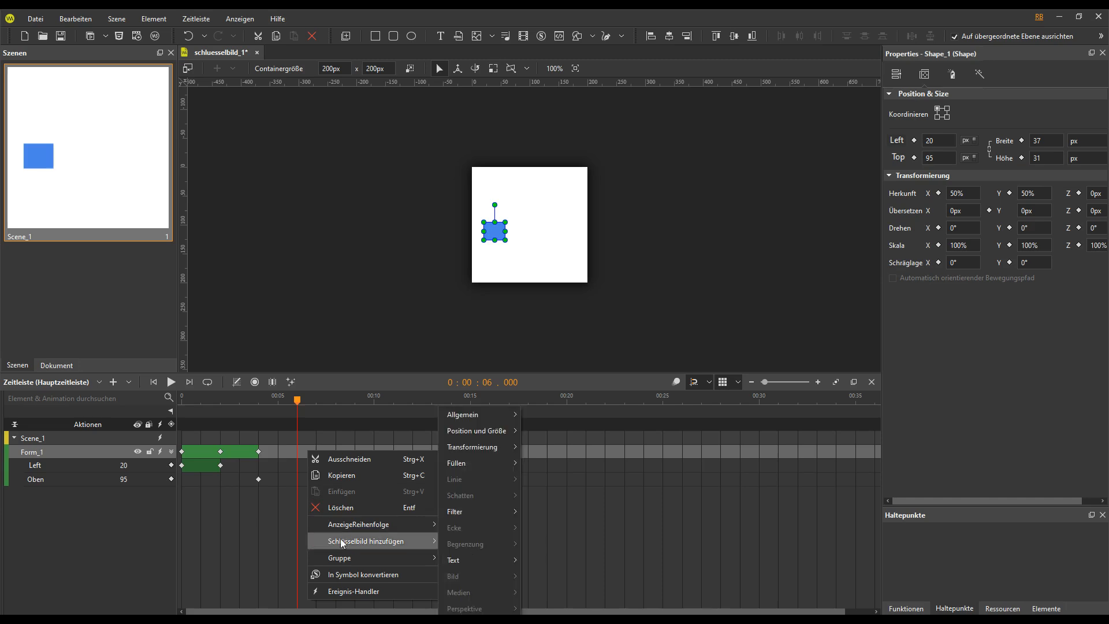
mouse_move(477, 431)
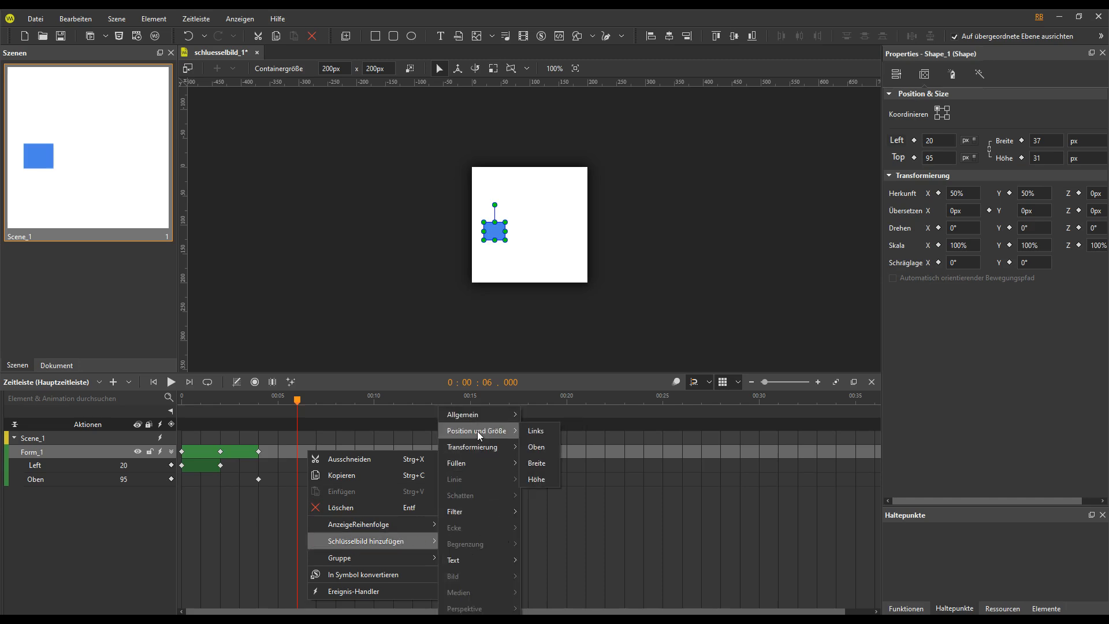
click(532, 446)
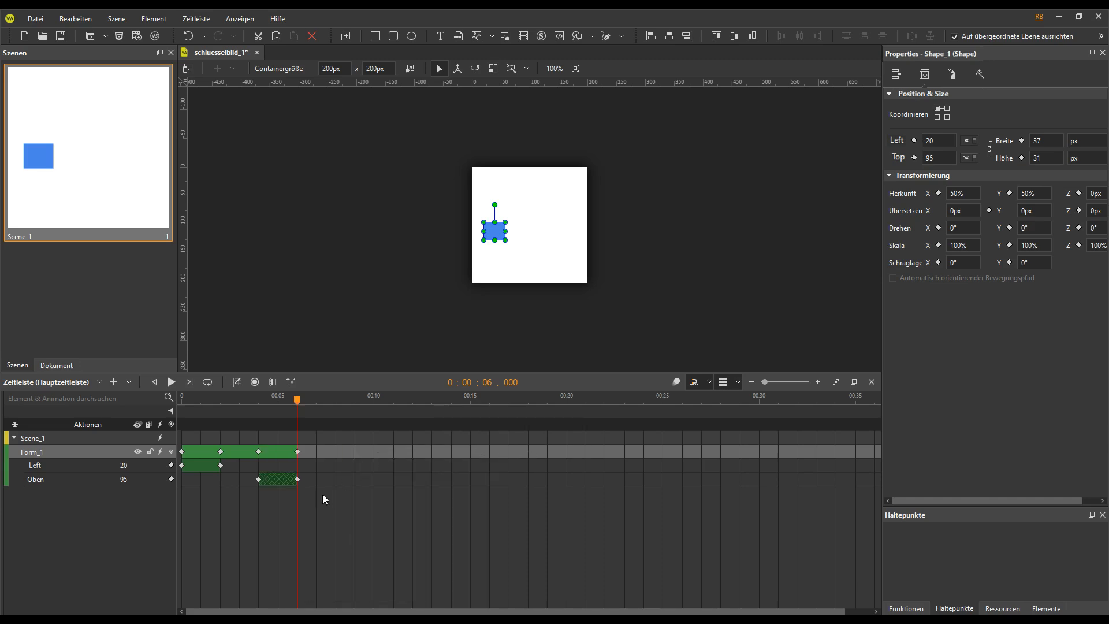
Set Form_1's top position to 20 px at the 6-second keyframe using auto-keyframe mode, and save the project
click(298, 480)
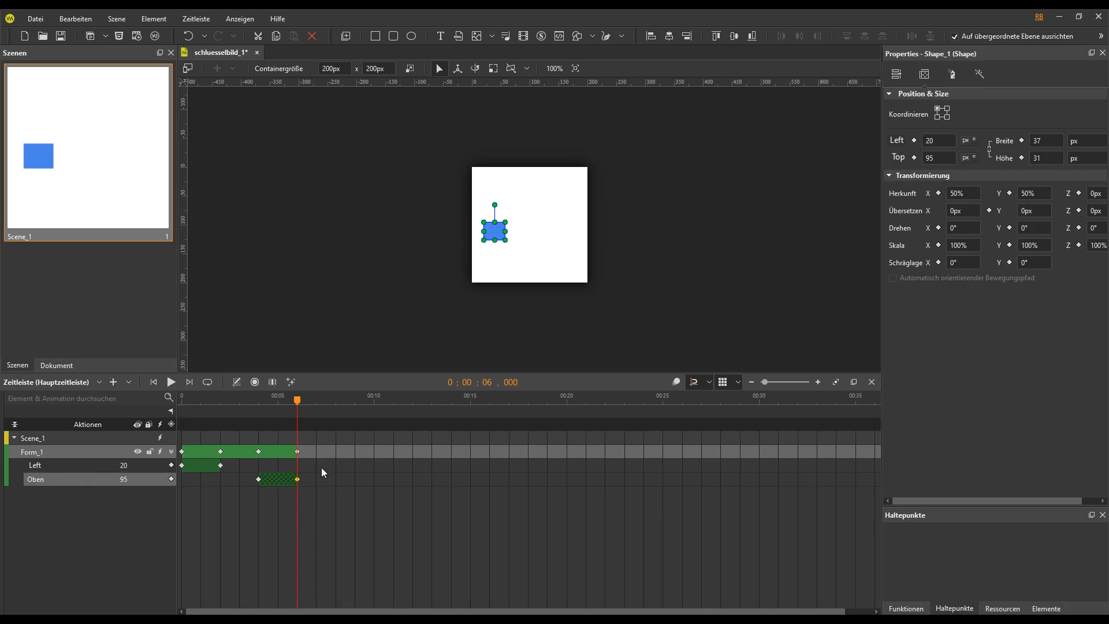
click(255, 382)
click(939, 158)
key(BackSpace)
key(BackSpace)
text(20)
key(Return)
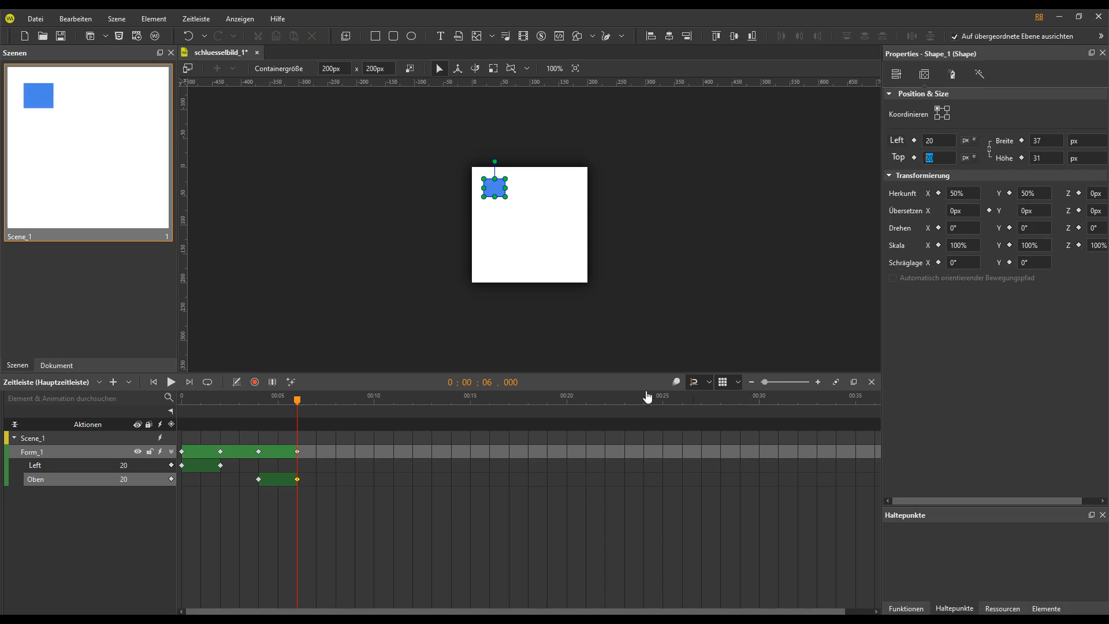
click(255, 382)
key(ctrl+s)
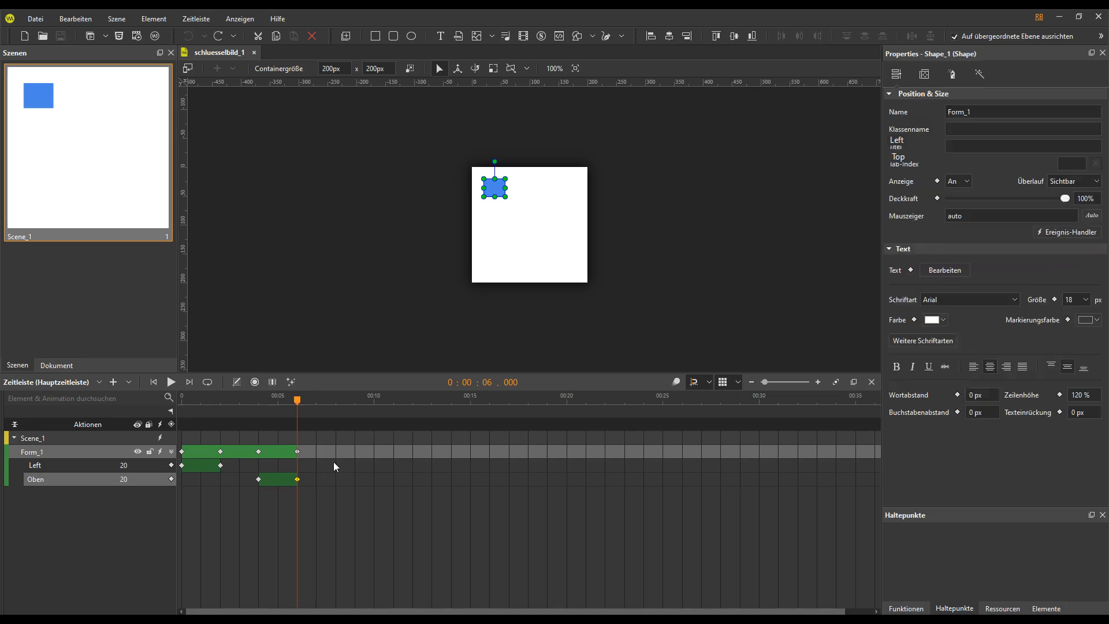
Add a left-position (Links) keyframe for Form_1 at 8 seconds
drag(297, 407, 336, 408)
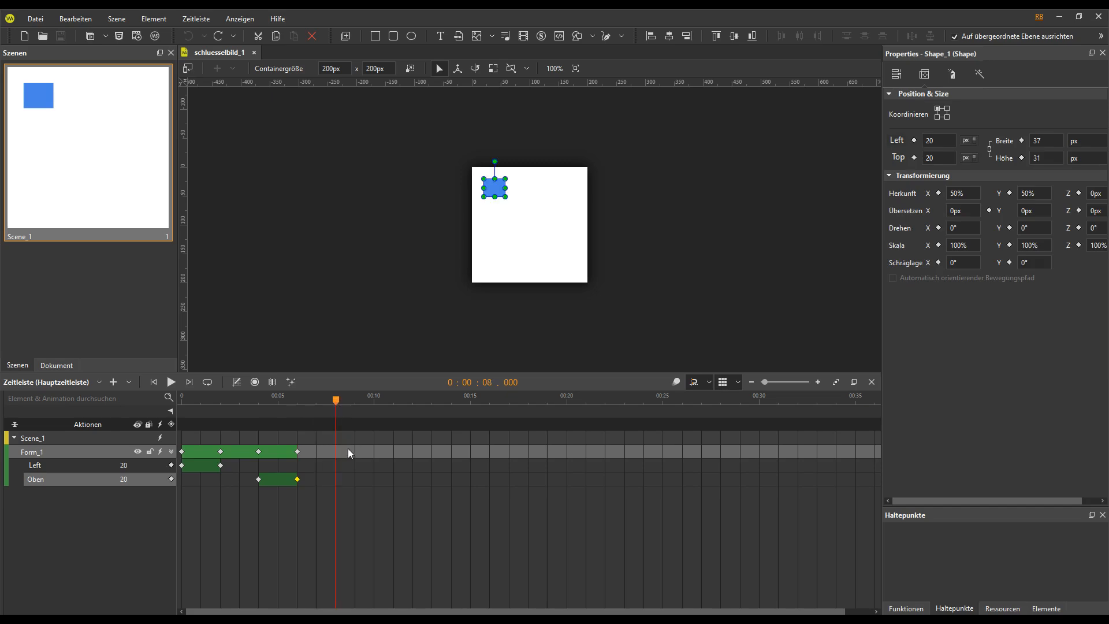
right_click(349, 450)
mouse_move(405, 542)
mouse_move(536, 431)
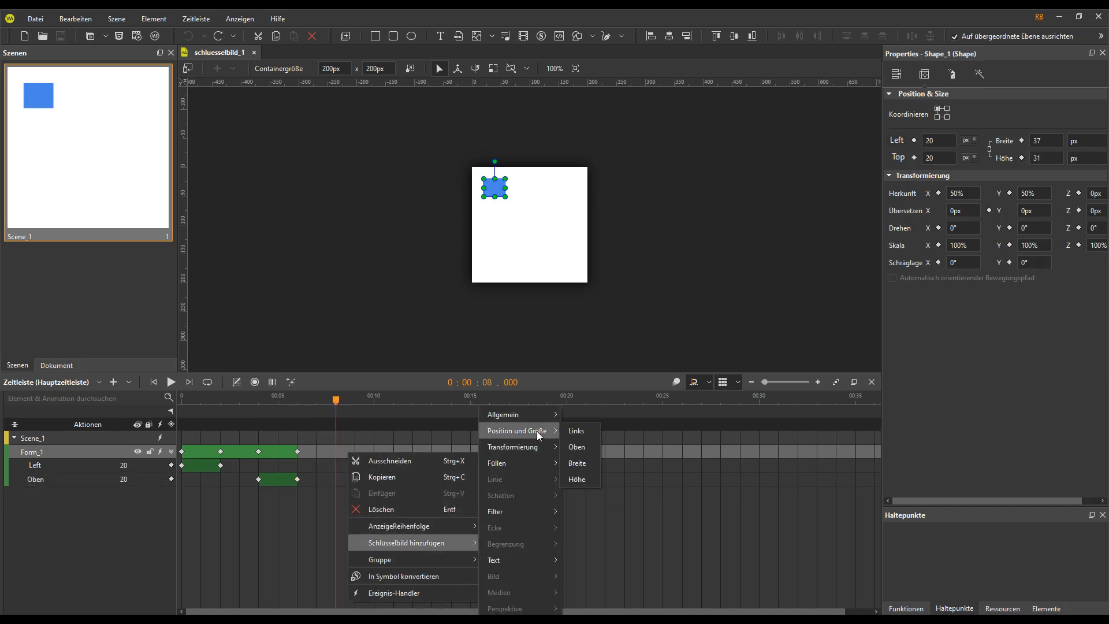
click(576, 431)
Record a left position of 163 px for Form_1 at 10 seconds using auto-keyframe mode
drag(336, 407, 377, 409)
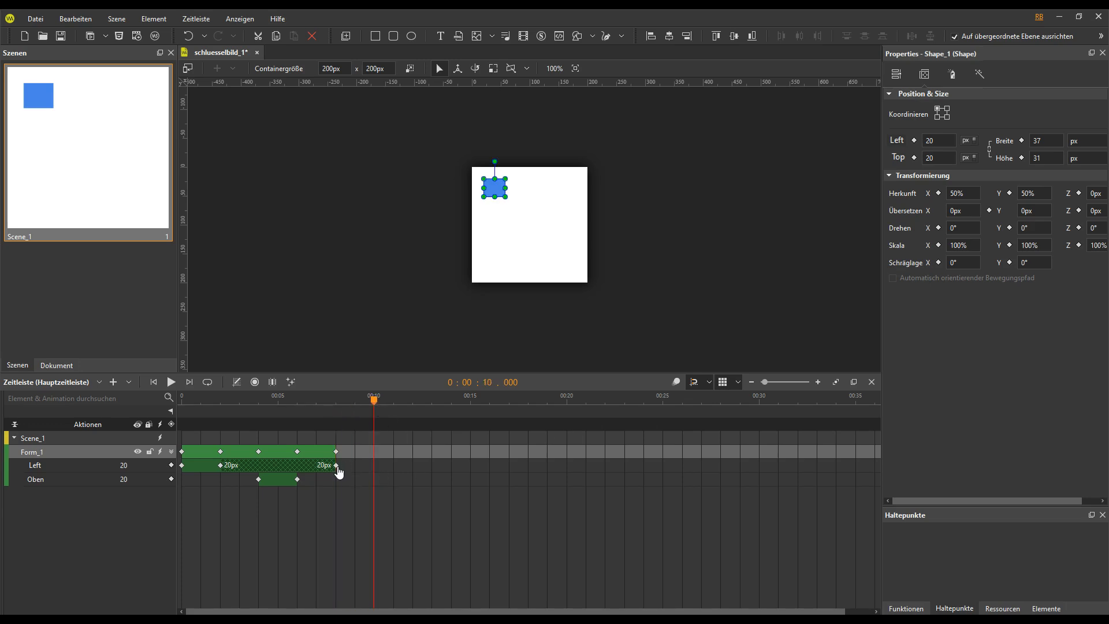
click(336, 465)
click(255, 382)
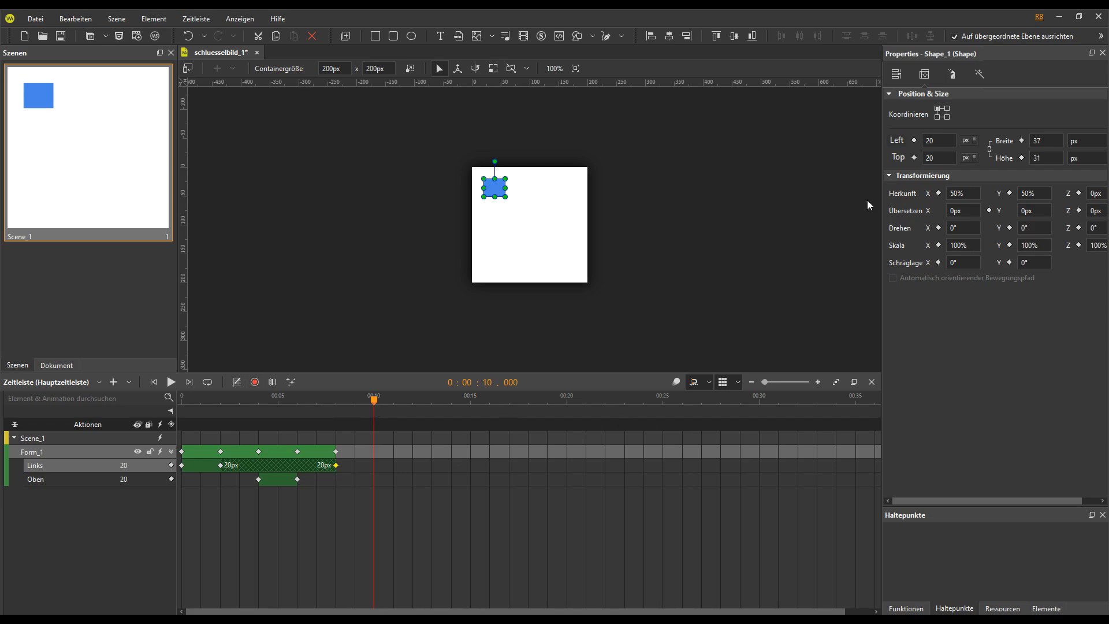
double_click(924, 143)
text(163)
key(Return)
click(255, 382)
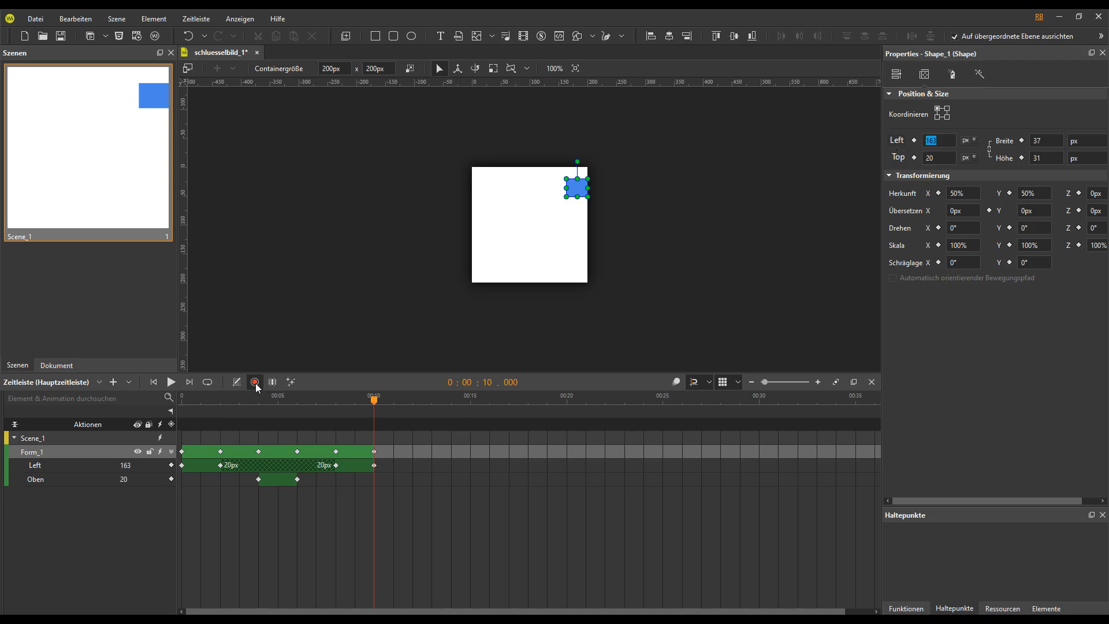
Add a top-position (Oben) keyframe for Form_1 at 12 seconds
drag(375, 401, 413, 405)
right_click(420, 450)
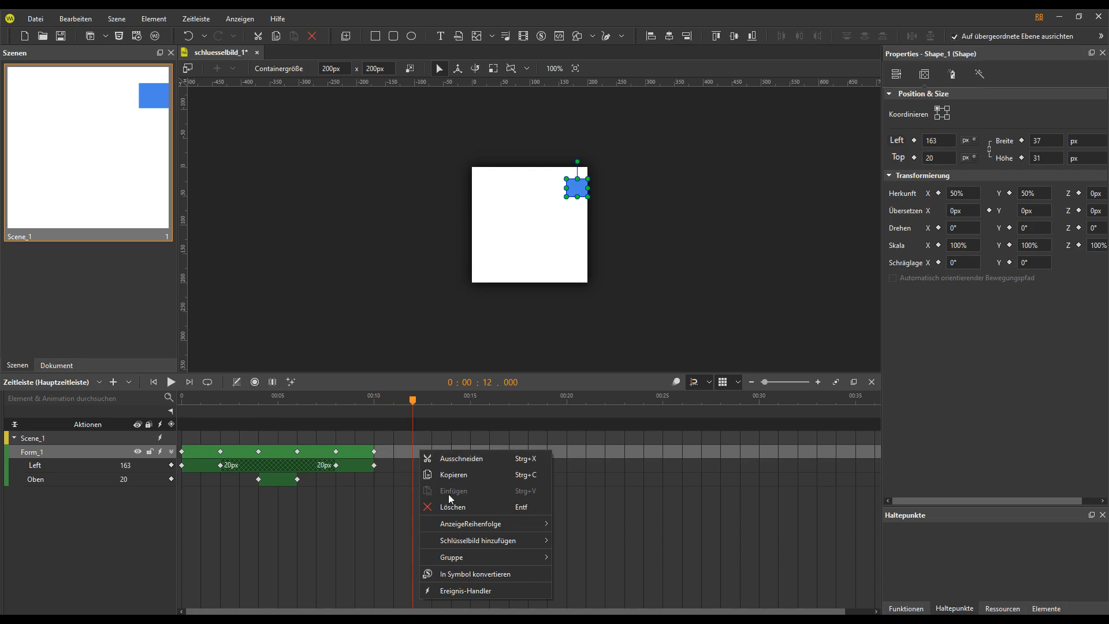
mouse_move(460, 541)
mouse_move(595, 432)
click(647, 450)
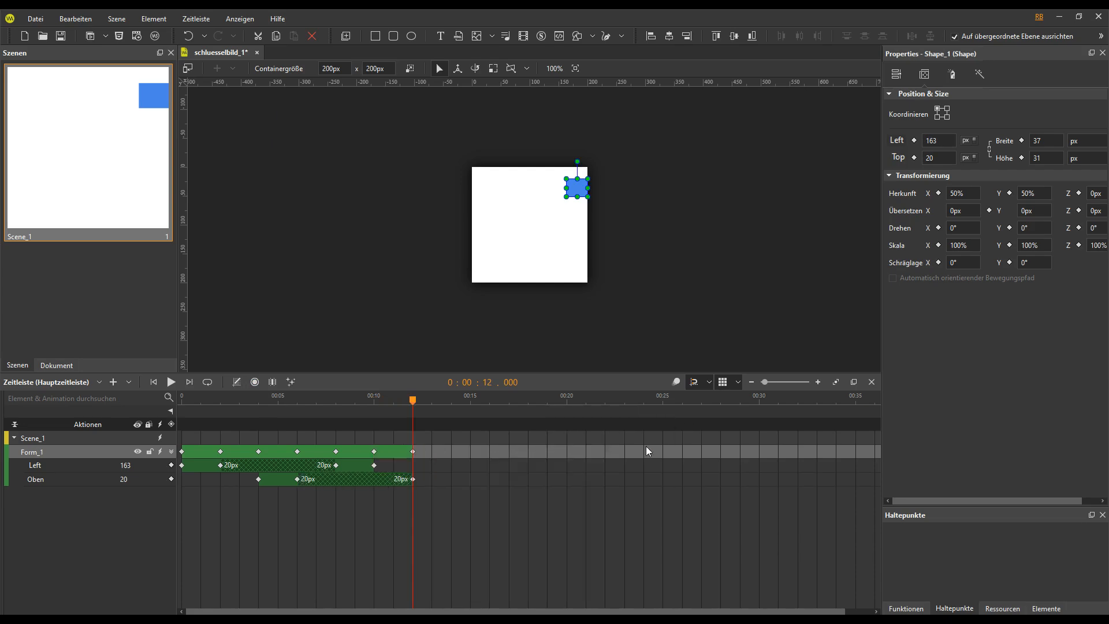
Record a top position of 95 px for Form_1 at 14 seconds using auto-keyframe mode
drag(413, 405, 451, 404)
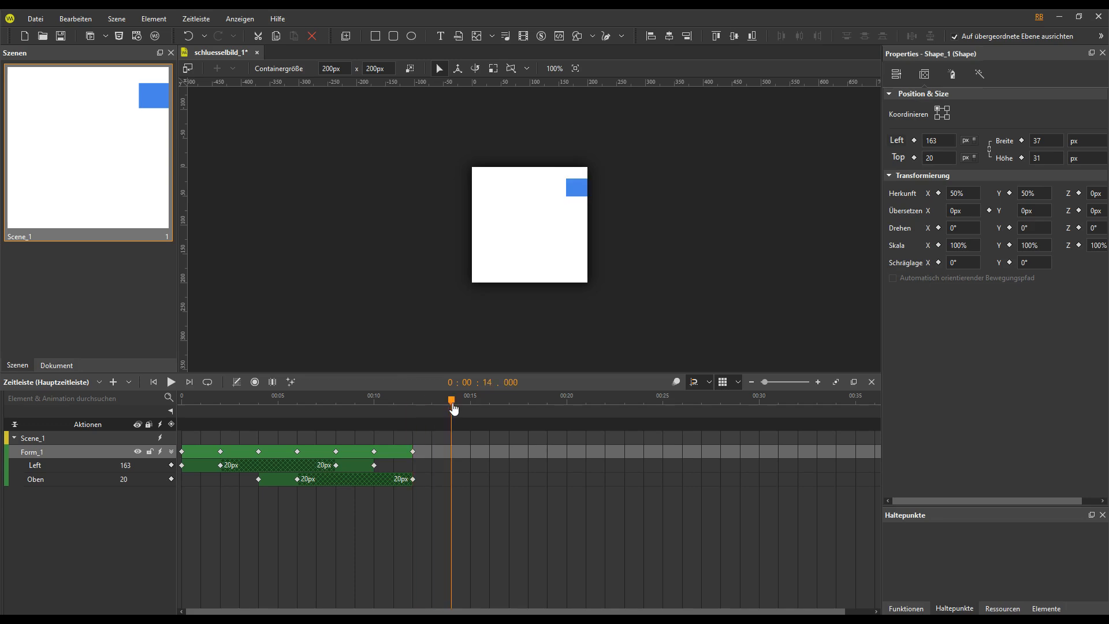
click(413, 480)
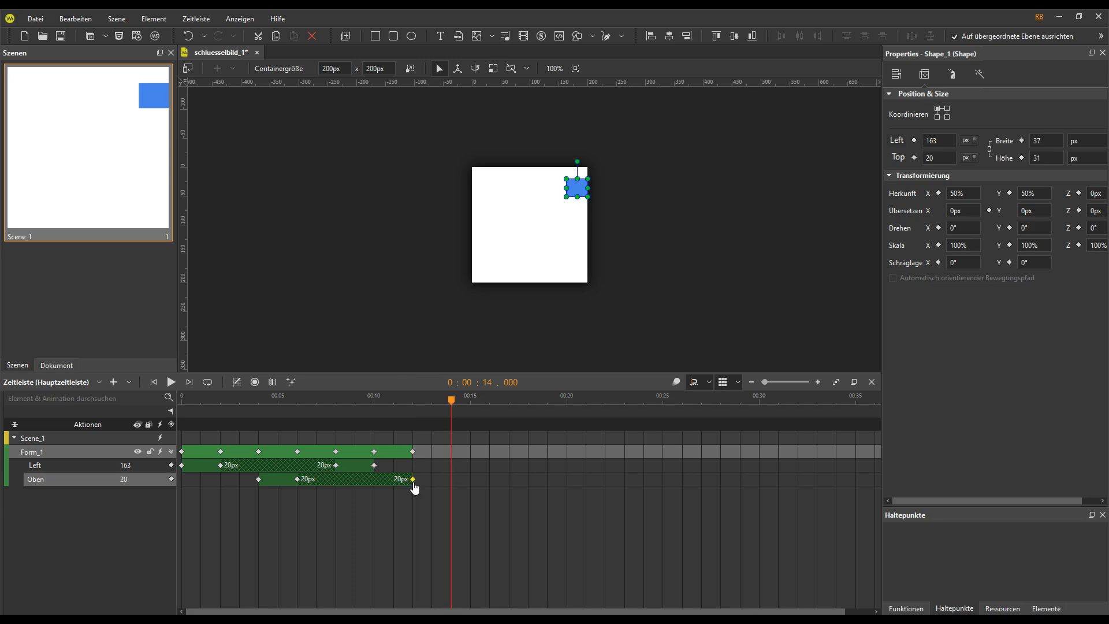
click(255, 383)
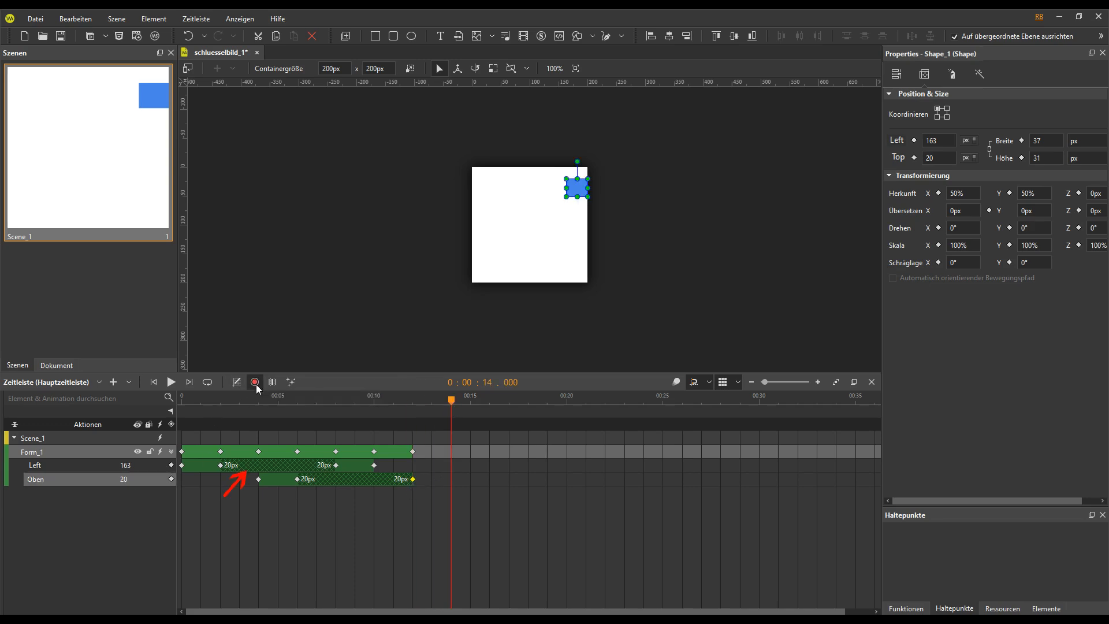
double_click(931, 158)
text(95)
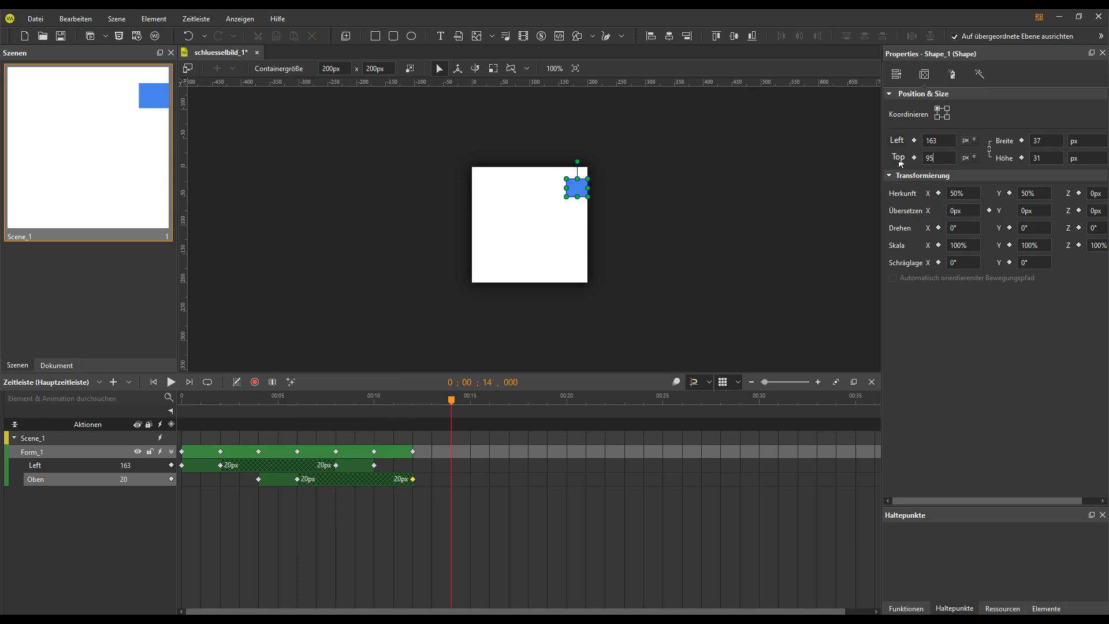
key(Return)
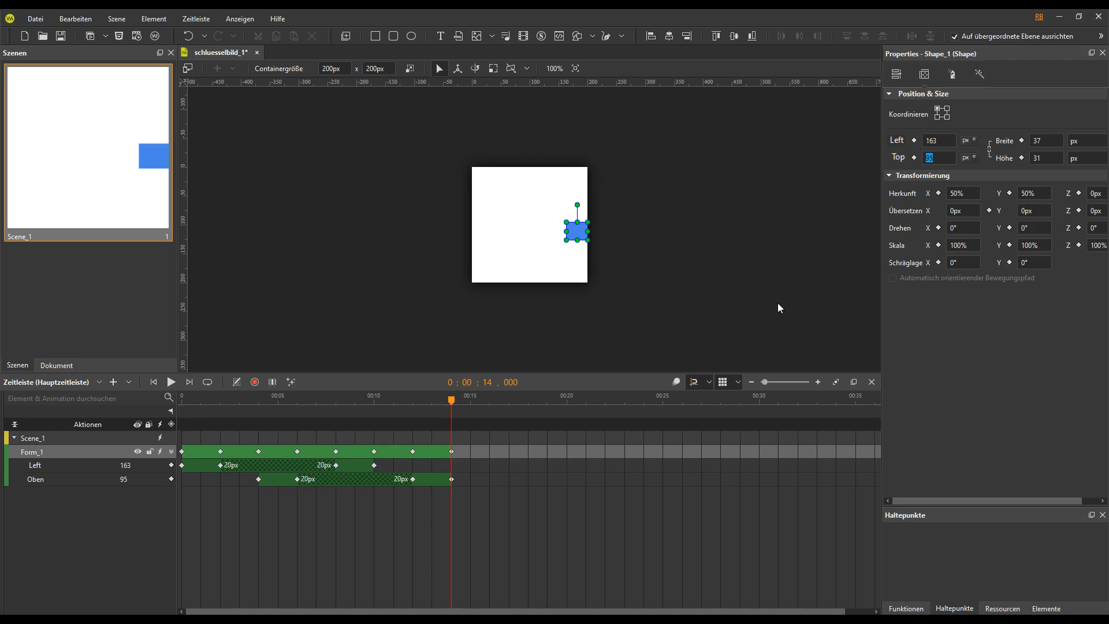
click(255, 382)
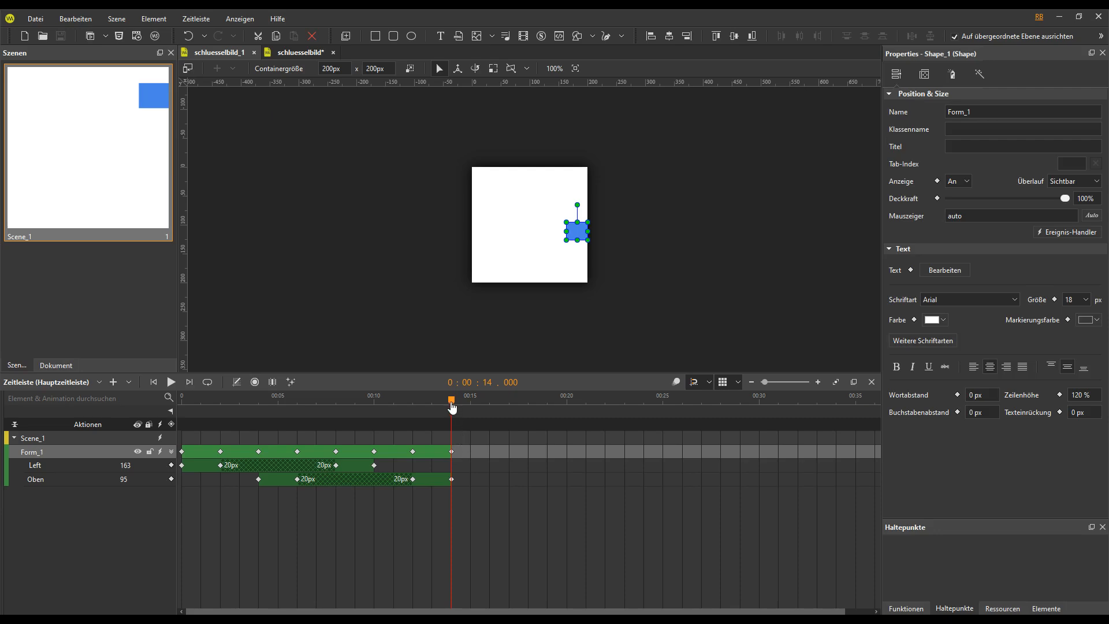
Play the complete animation from the start of the timeline
drag(452, 408, 178, 406)
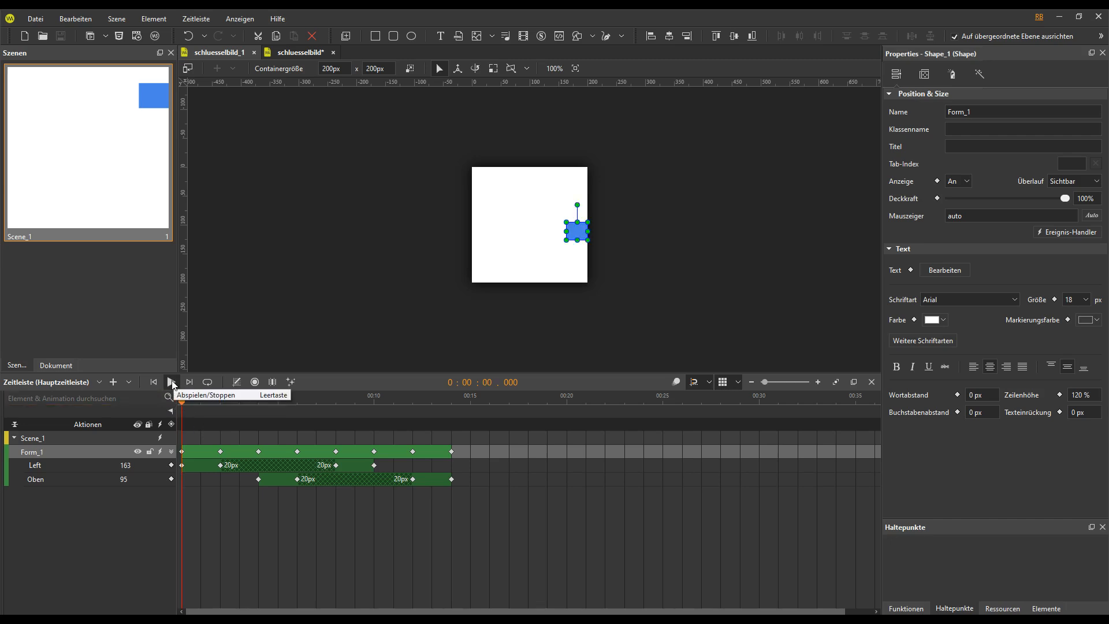
click(171, 383)
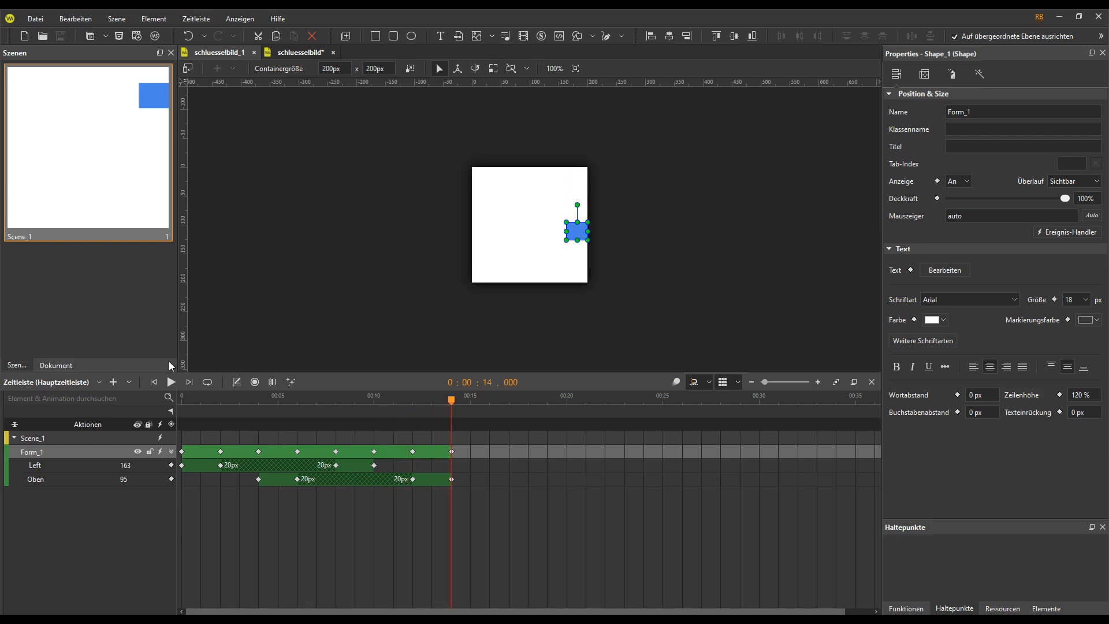
click(461, 455)
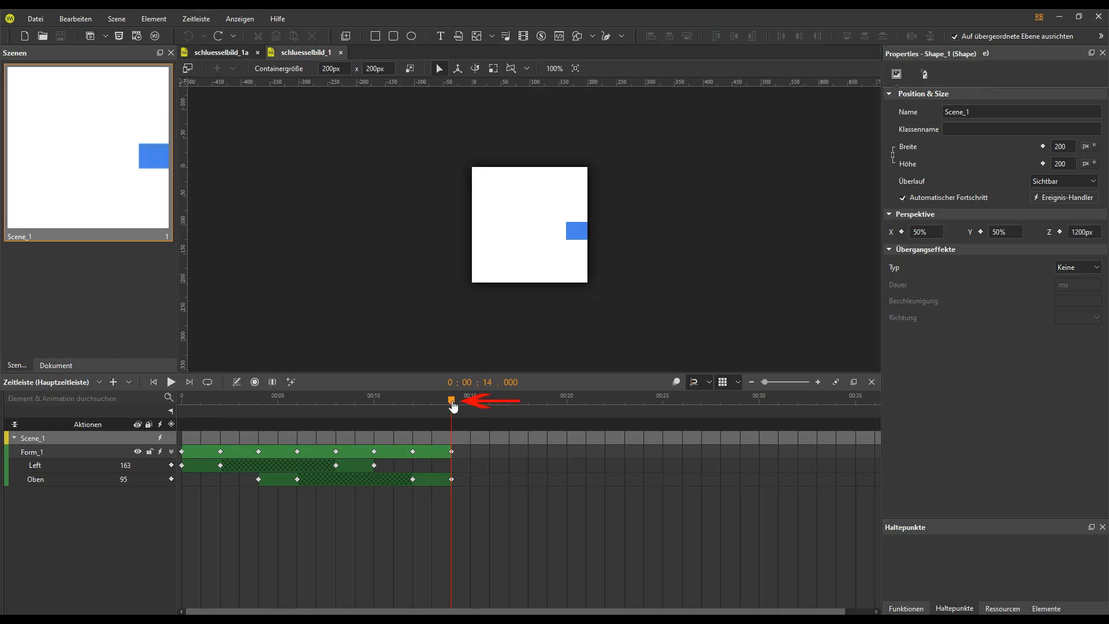
Move Form_1's 2-second keyframe to 1 second on its control bar
drag(453, 406, 202, 405)
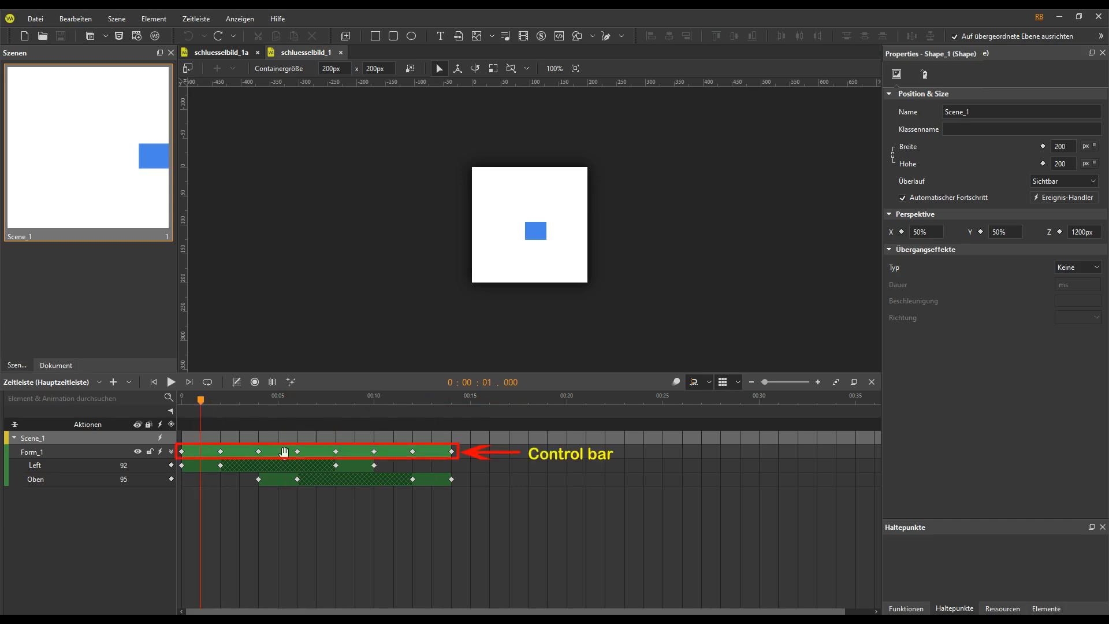
click(222, 457)
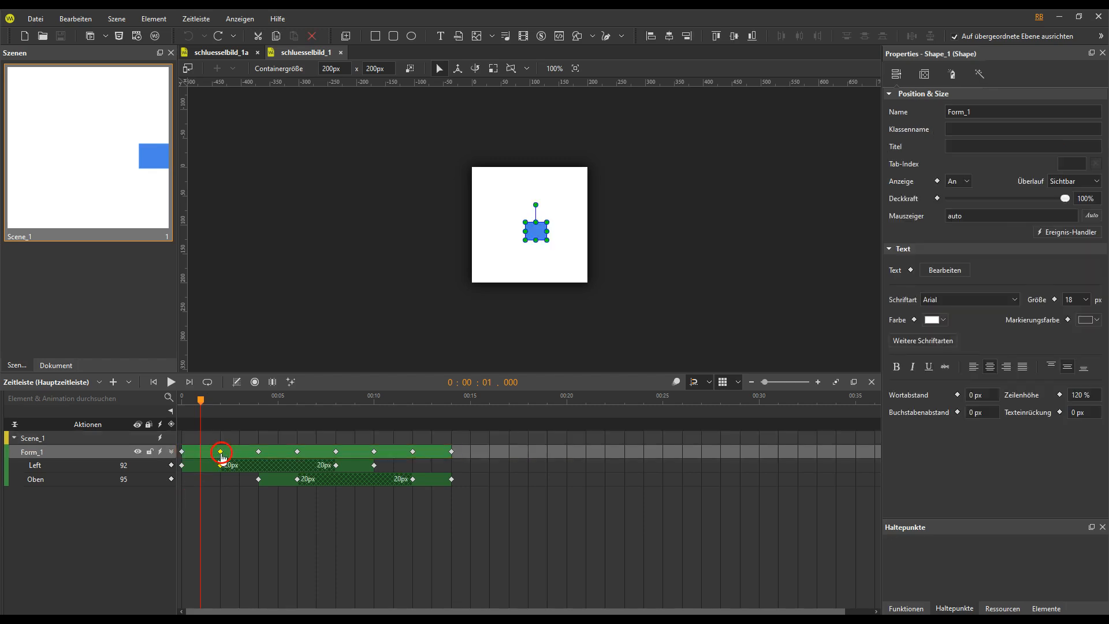
drag(221, 455, 211, 454)
click(202, 452)
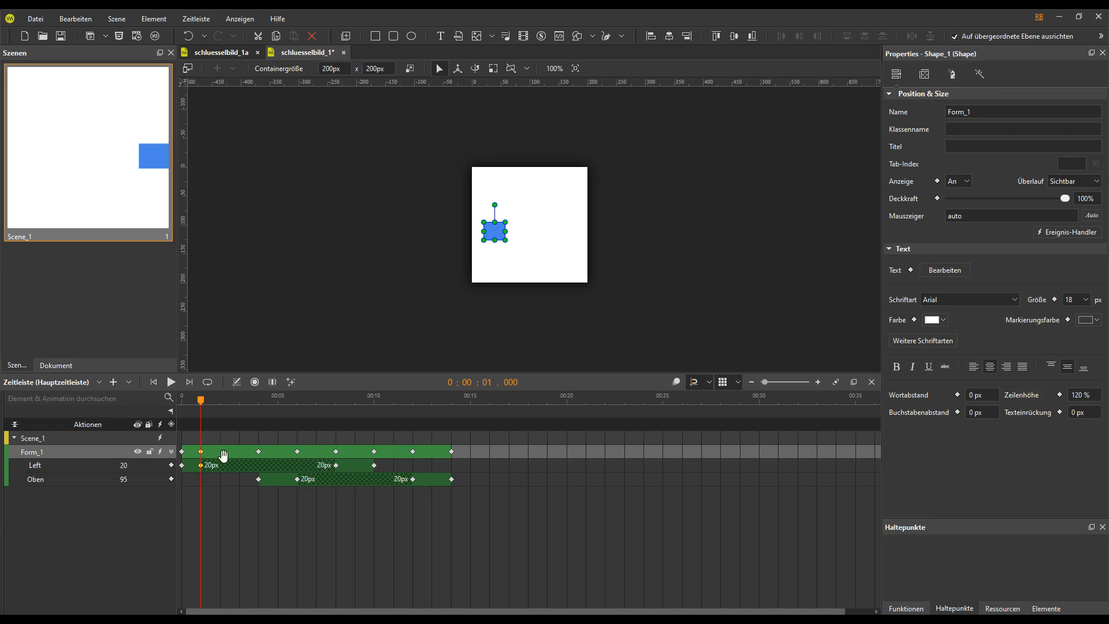
Move Form_1's 4-second keyframe to 2 seconds on its control bar
click(220, 400)
click(258, 451)
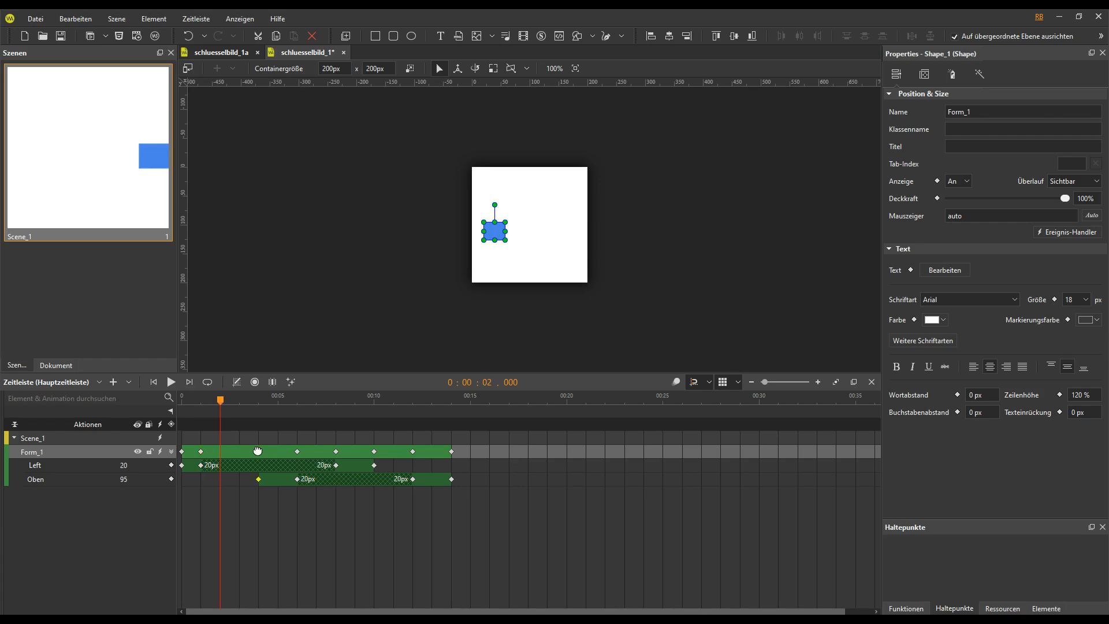
drag(258, 451, 221, 451)
click(300, 531)
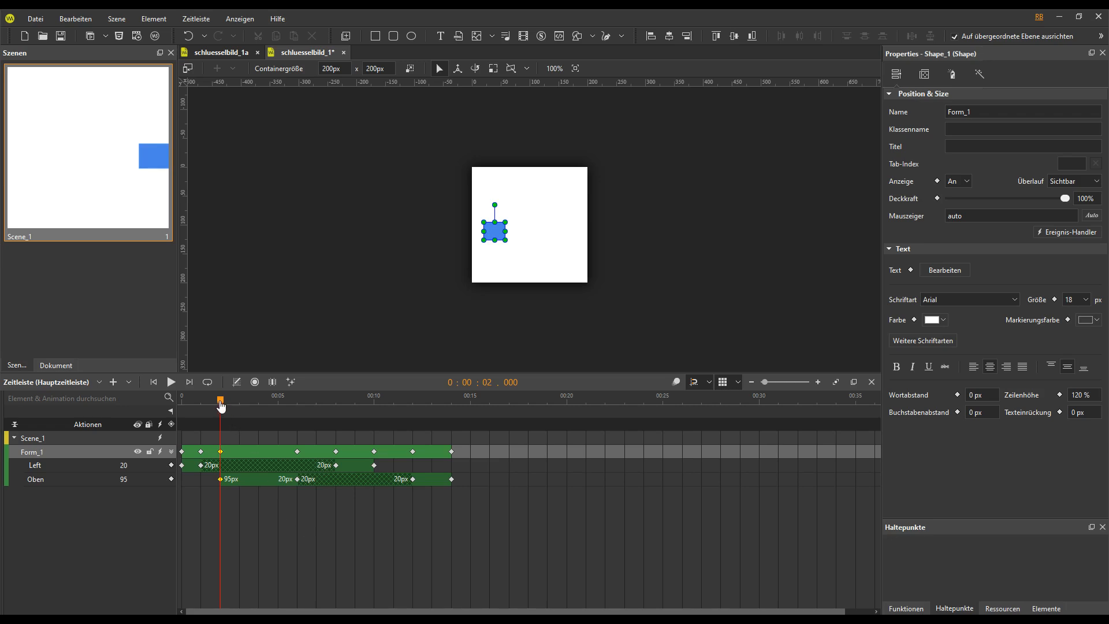
Move Form_1's 6-second keyframe to 3 seconds and its 8-second keyframe to 4 seconds
drag(220, 406, 239, 405)
drag(298, 451, 240, 451)
drag(239, 399, 259, 400)
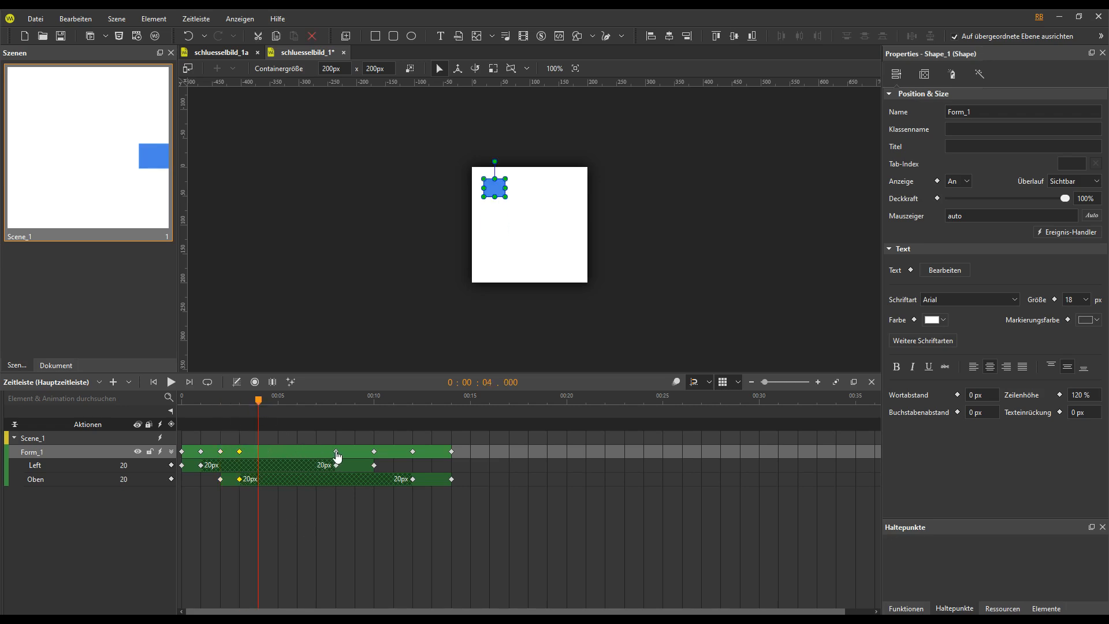
drag(337, 453, 259, 451)
Move Form_1's 10-second keyframe to 5 seconds and its 12-second keyframe to 6 seconds
drag(258, 400, 278, 400)
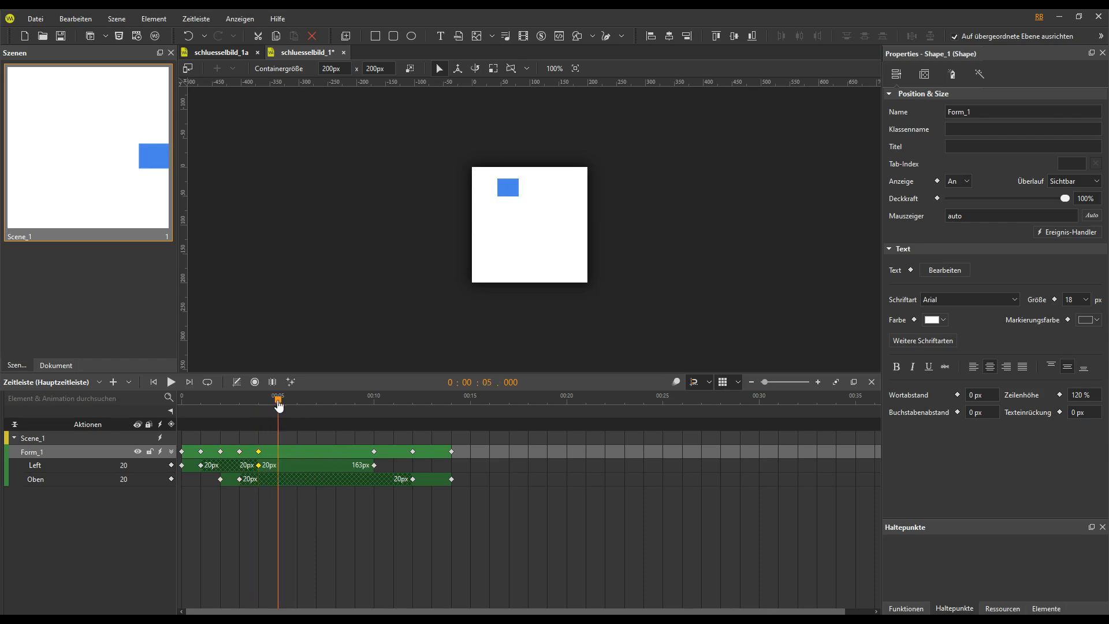
drag(375, 465, 278, 465)
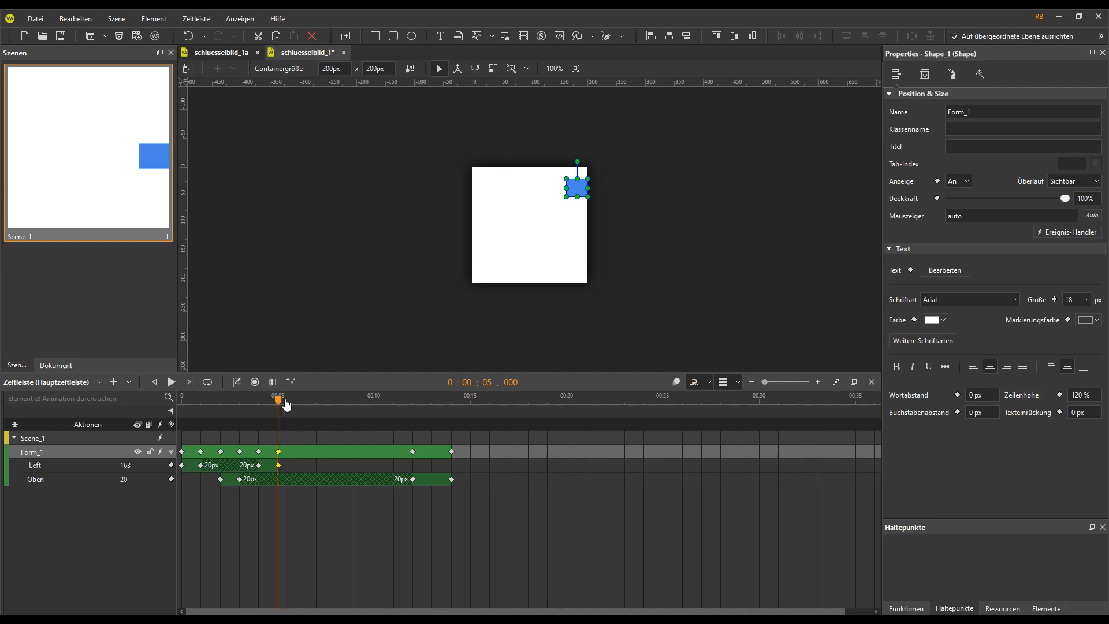
drag(287, 407, 296, 406)
drag(413, 451, 295, 452)
Move Form_1's 14-second keyframe to 7 seconds and play the animation from the start
drag(296, 405, 317, 405)
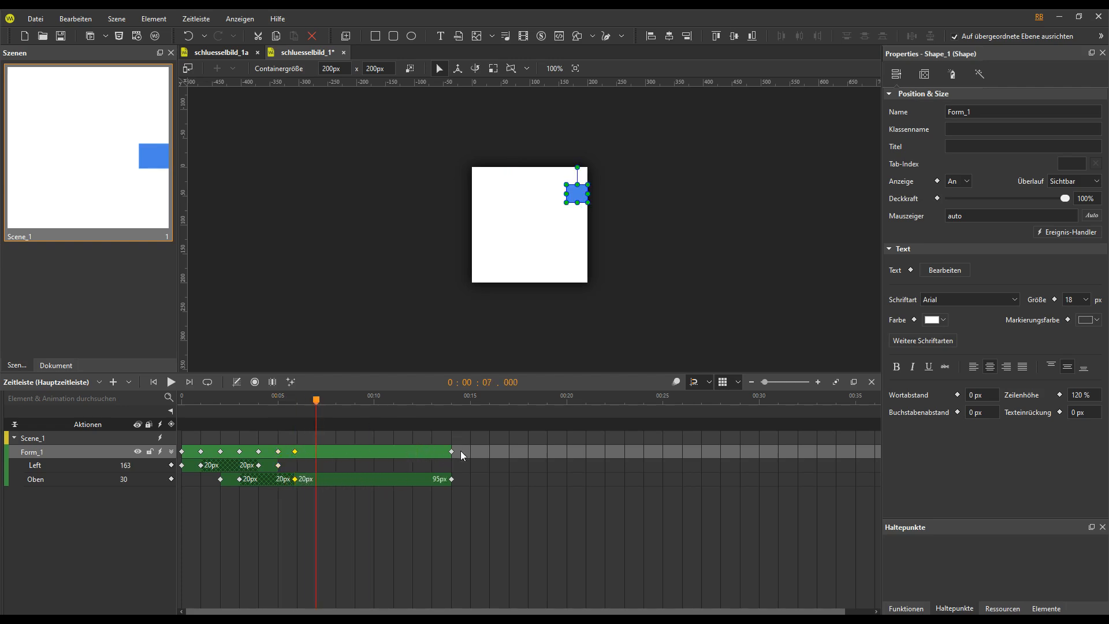
drag(452, 452, 317, 451)
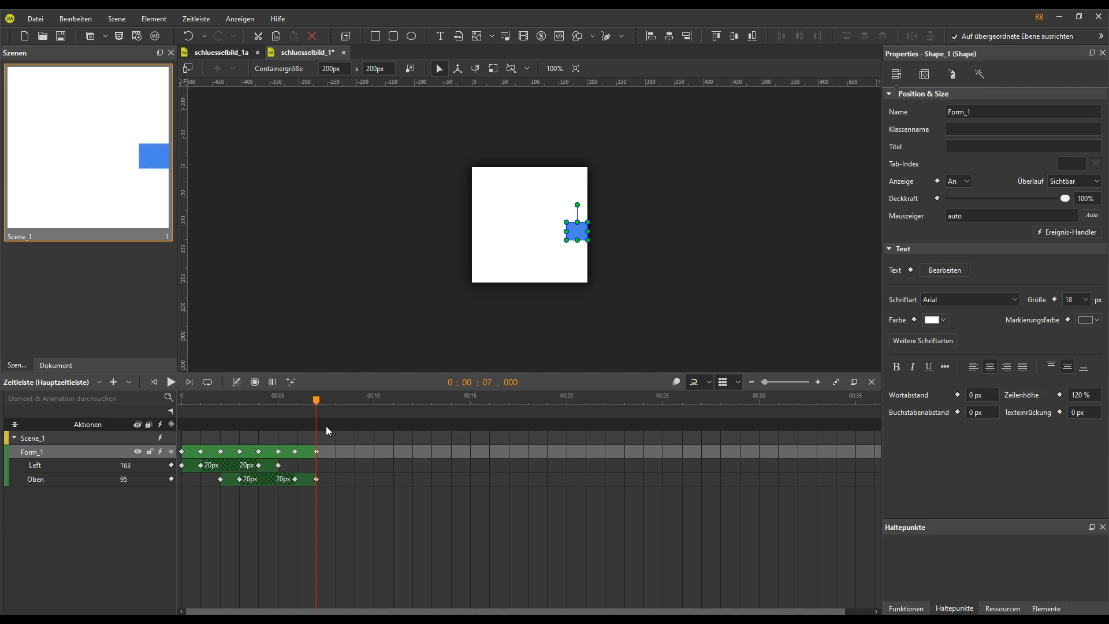
drag(316, 400, 173, 401)
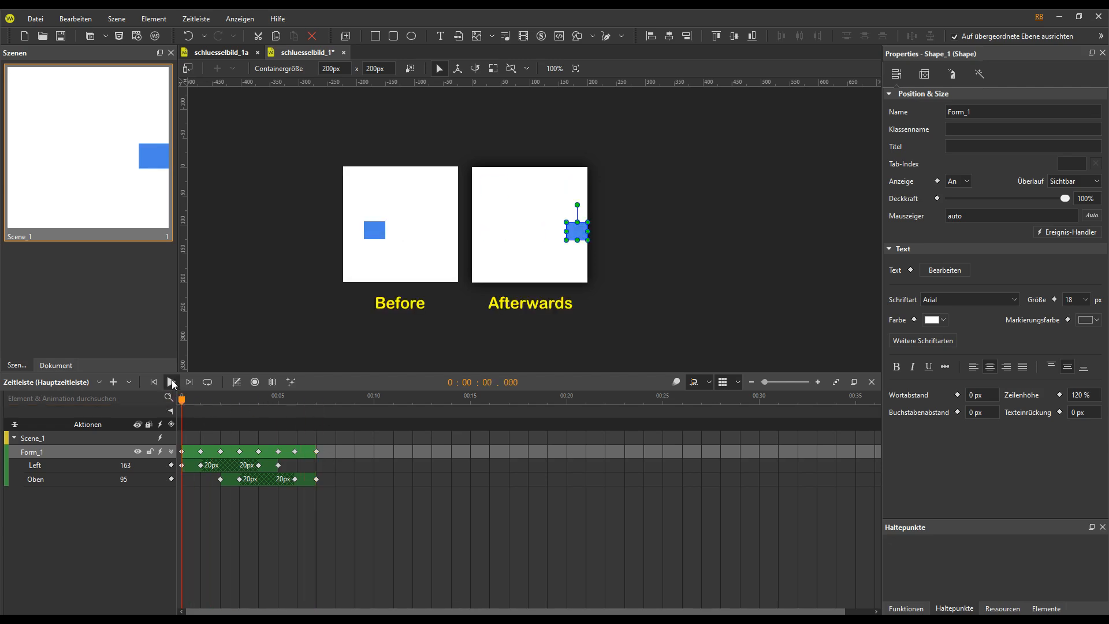
click(173, 382)
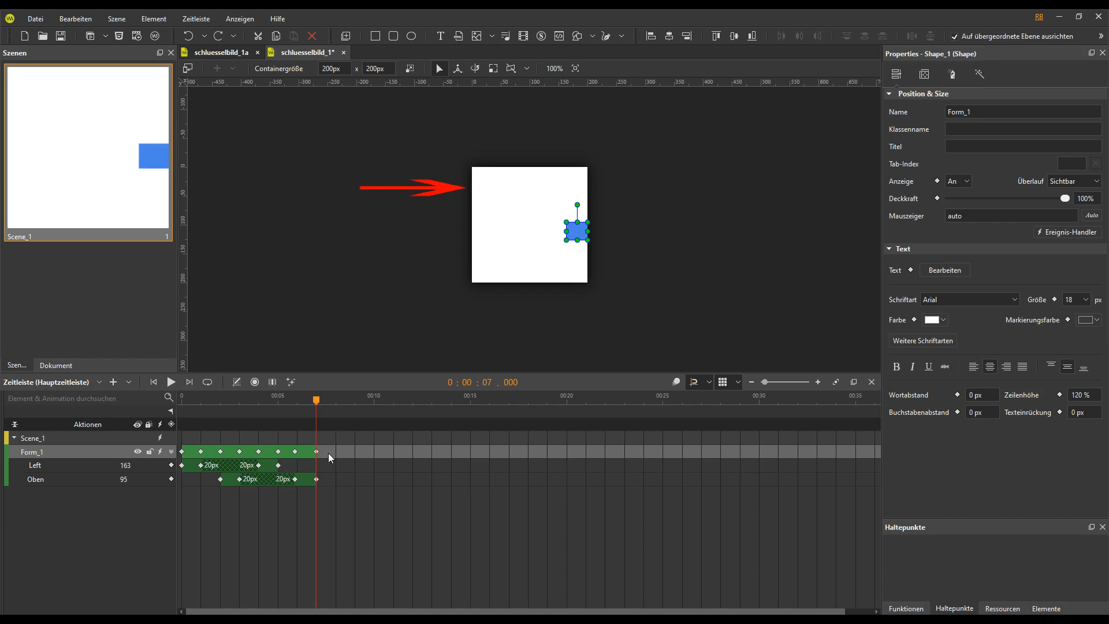
Shorten Form_1's last Left transition by moving its 5-second keyframe to 4.53 seconds, and play the animation from the start
drag(317, 399, 257, 405)
click(266, 465)
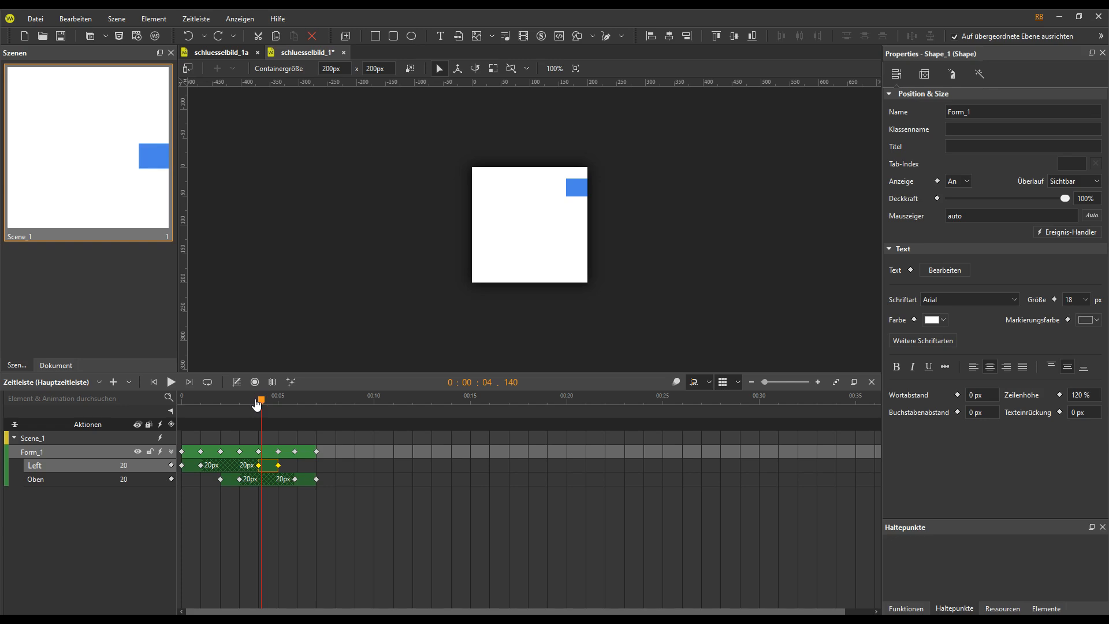
click(259, 403)
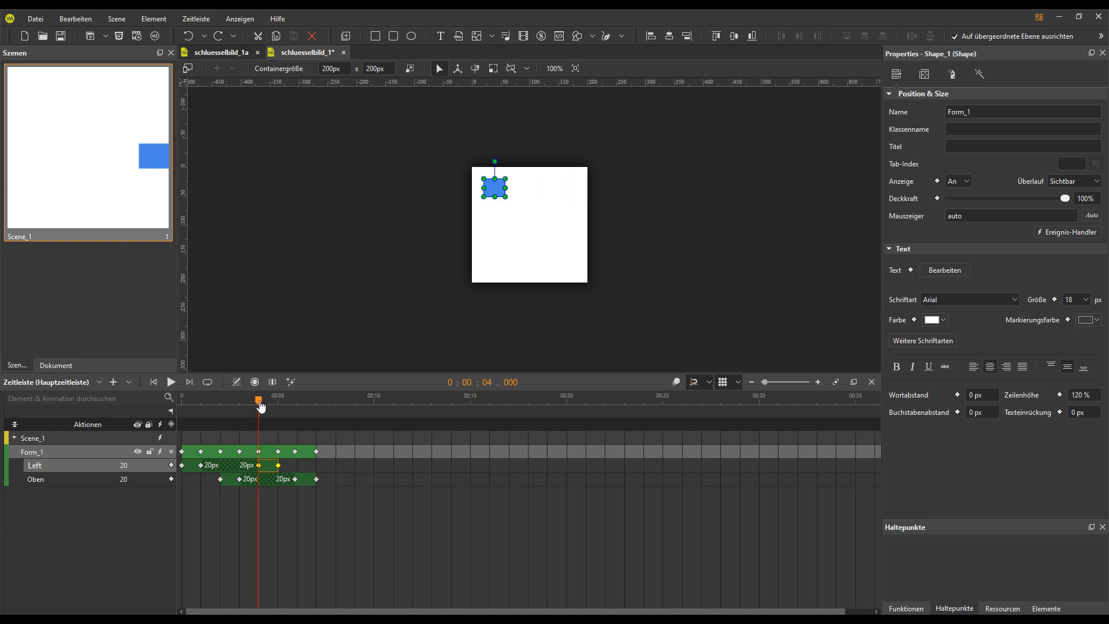
drag(258, 403, 269, 403)
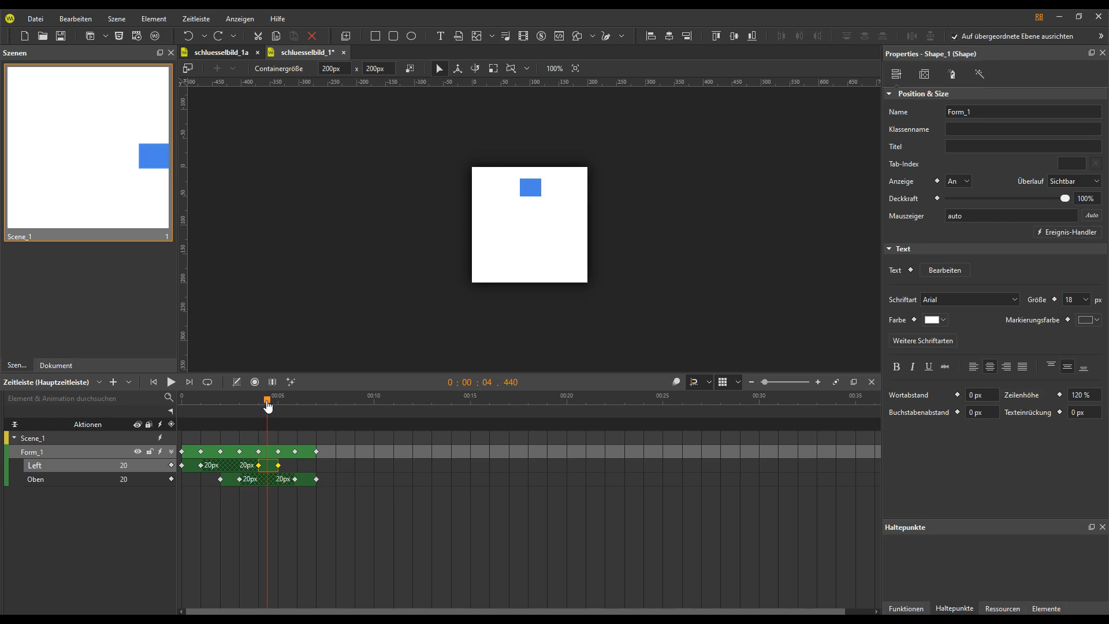
click(279, 465)
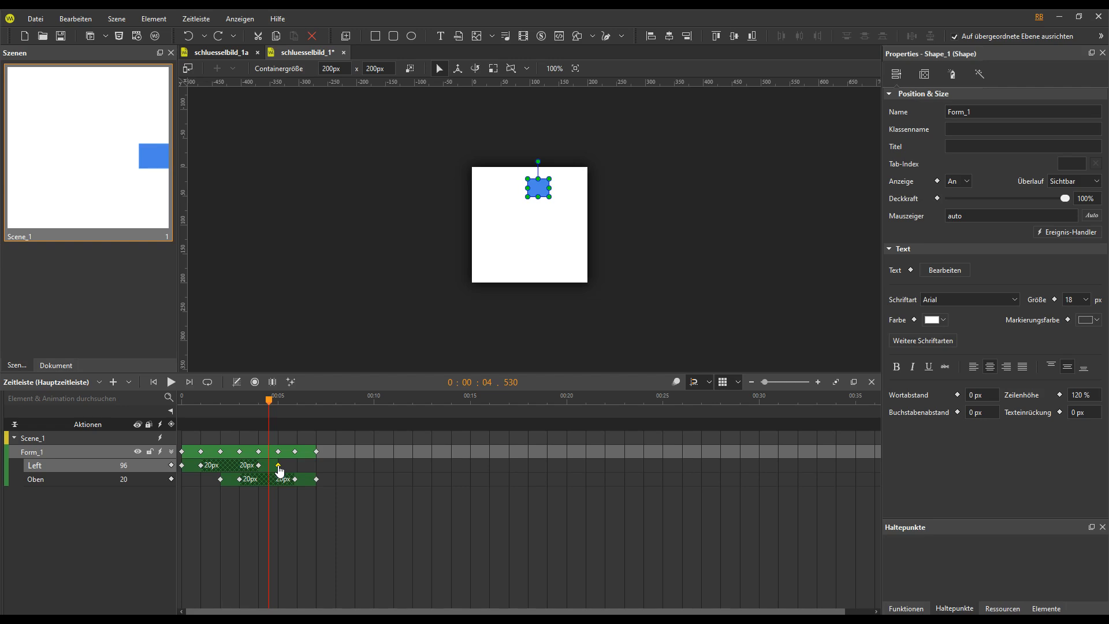
drag(278, 465, 272, 466)
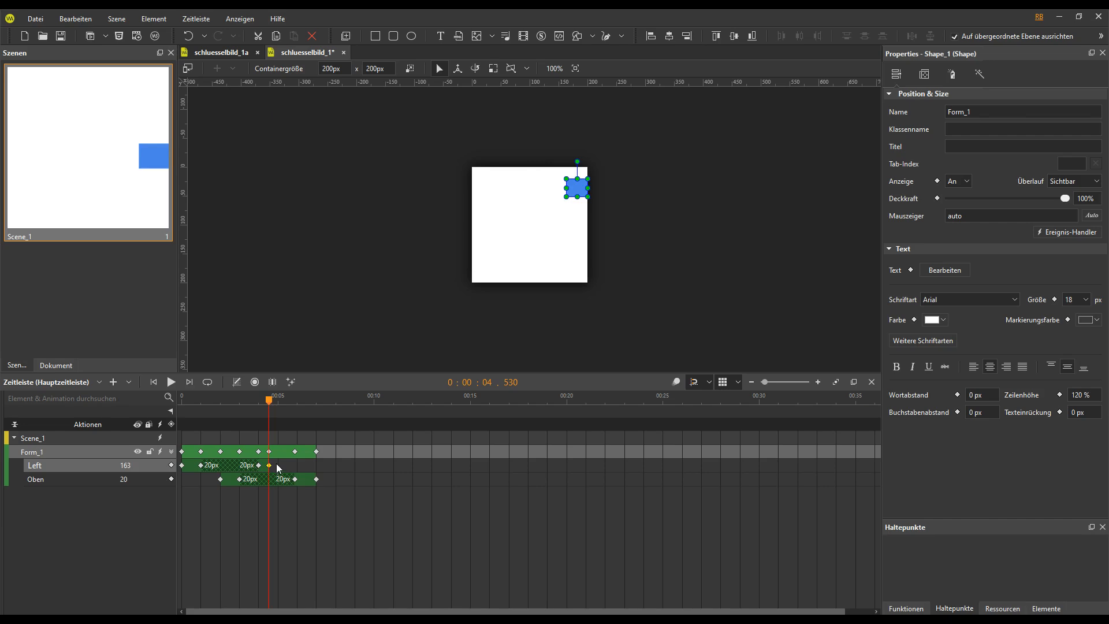
click(182, 399)
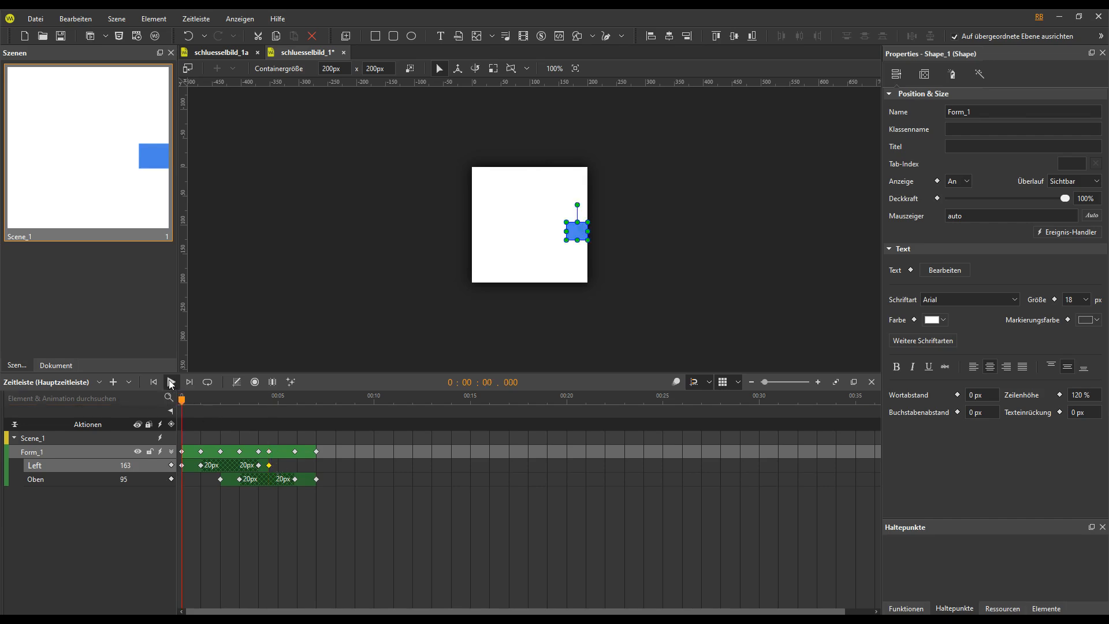
click(172, 382)
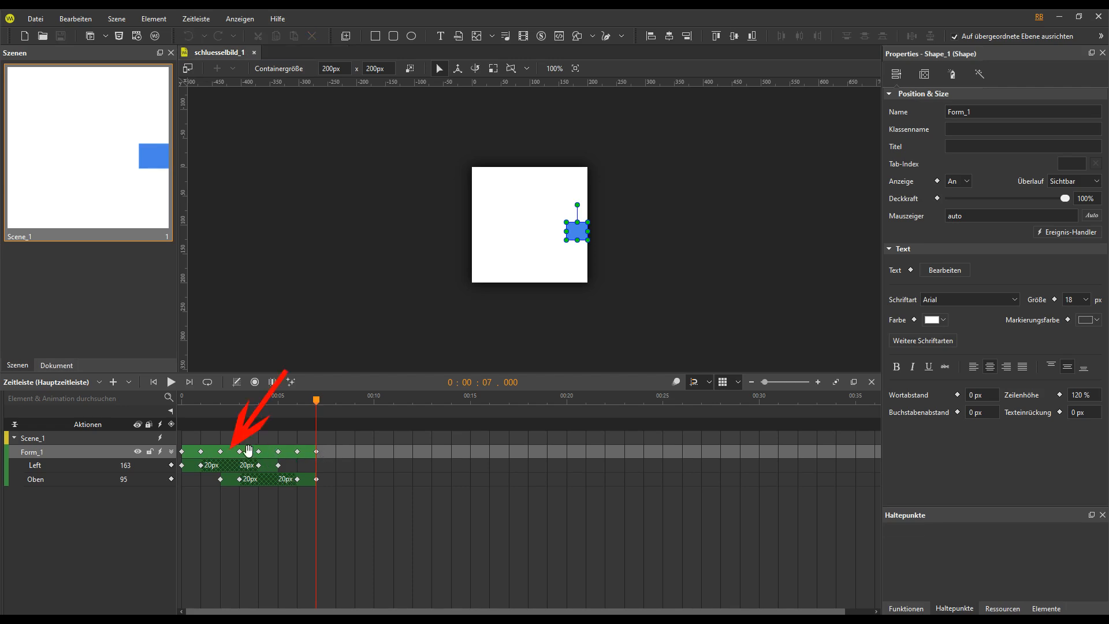
Copy Form_1's complete animation bar and paste it into the same row at 12 seconds
click(249, 451)
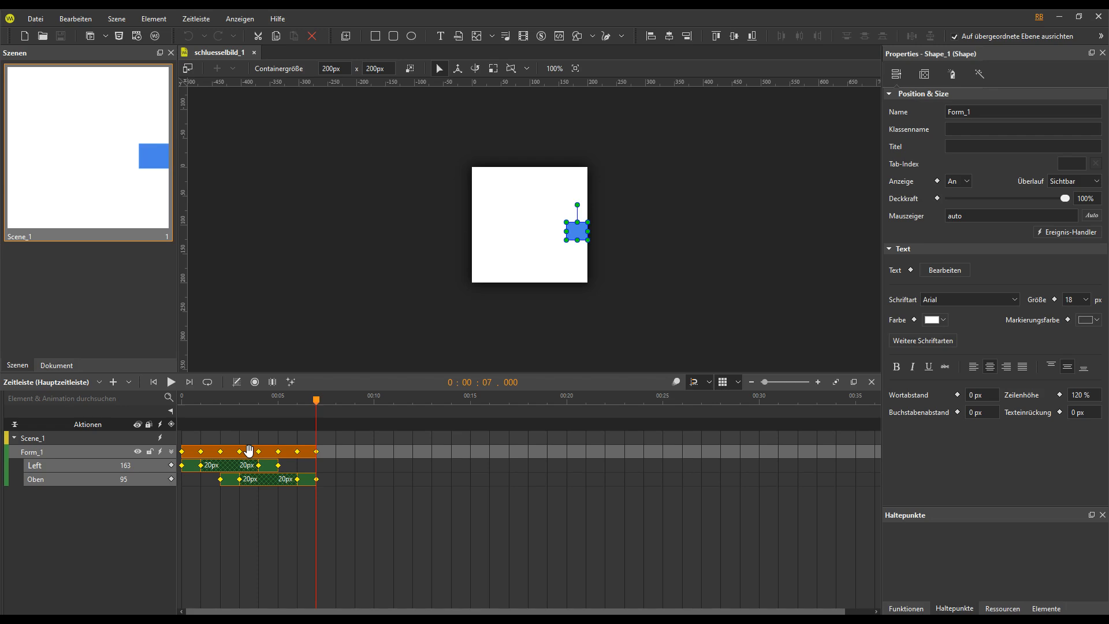
right_click(251, 454)
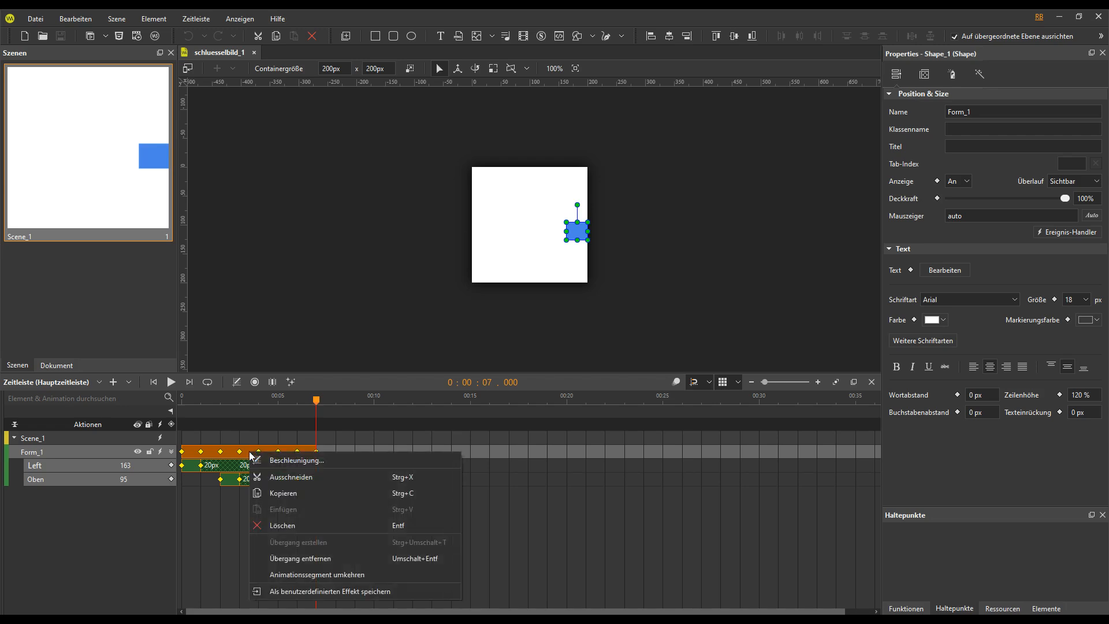
click(293, 495)
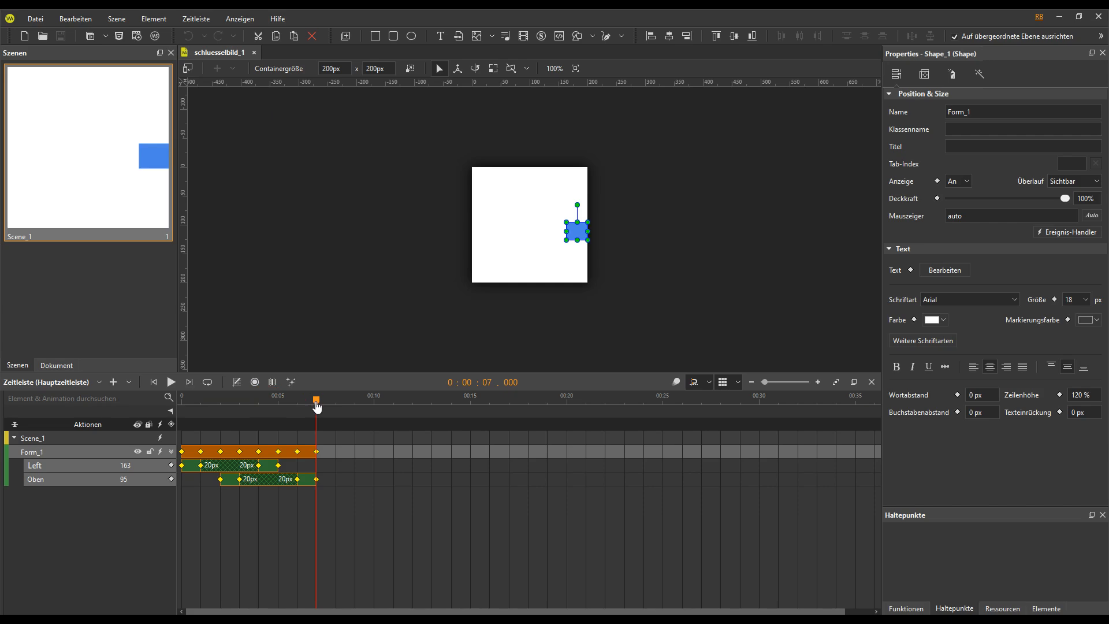
drag(317, 407, 412, 412)
right_click(423, 451)
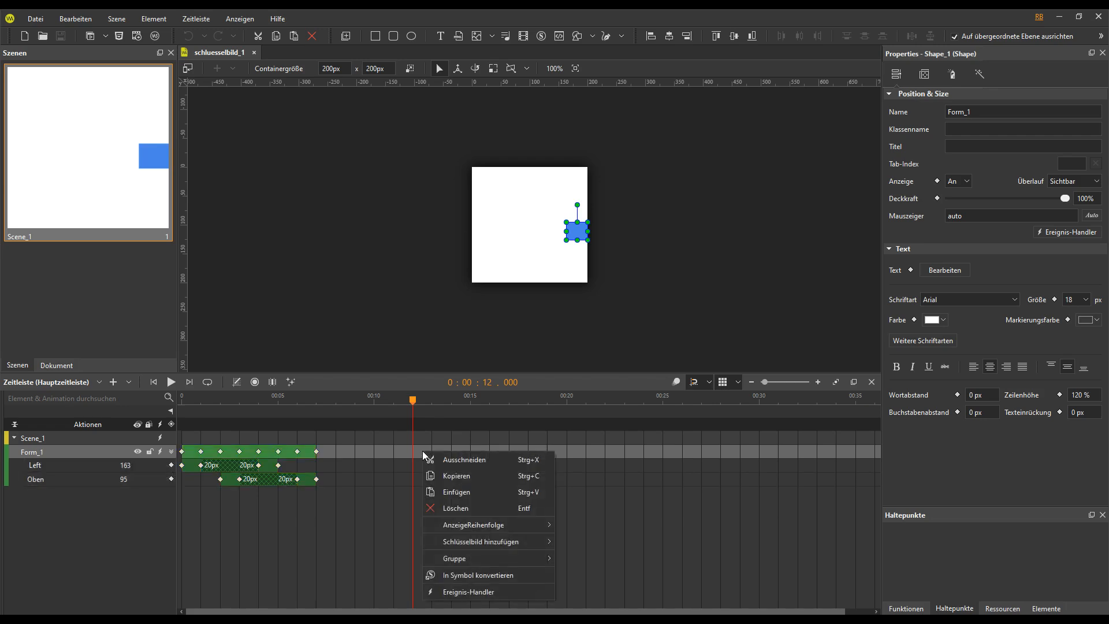
click(479, 495)
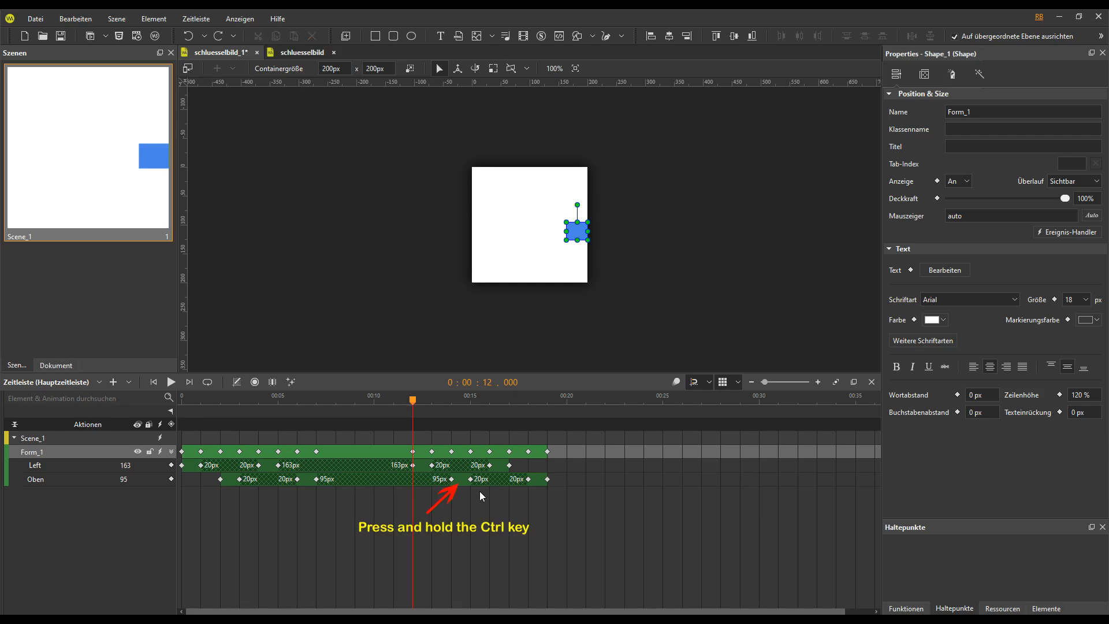
Shift the four pasted Left and Oben transitions of Form_1 together so that they start at 17 seconds
ctrl+click(424, 465)
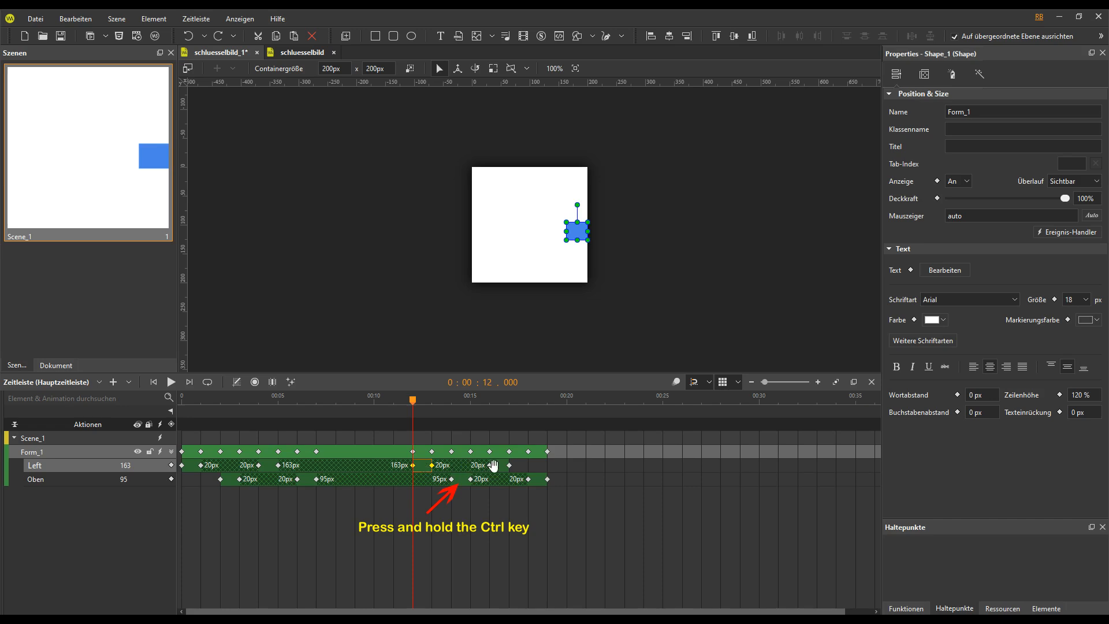
ctrl+click(495, 465)
ctrl+click(462, 479)
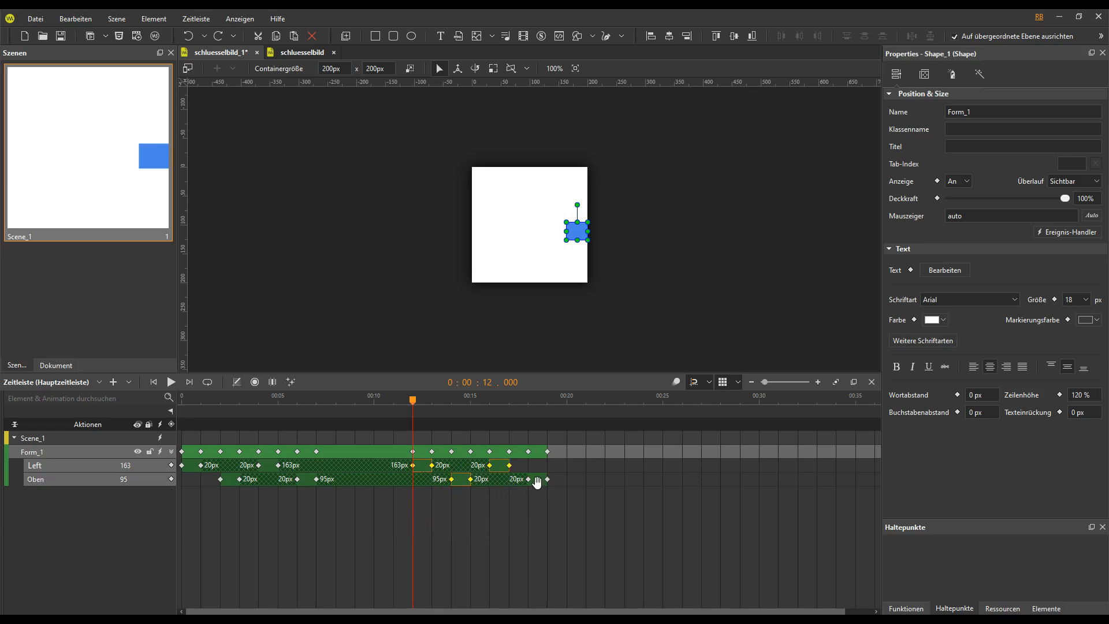
ctrl+click(538, 479)
drag(422, 466, 519, 465)
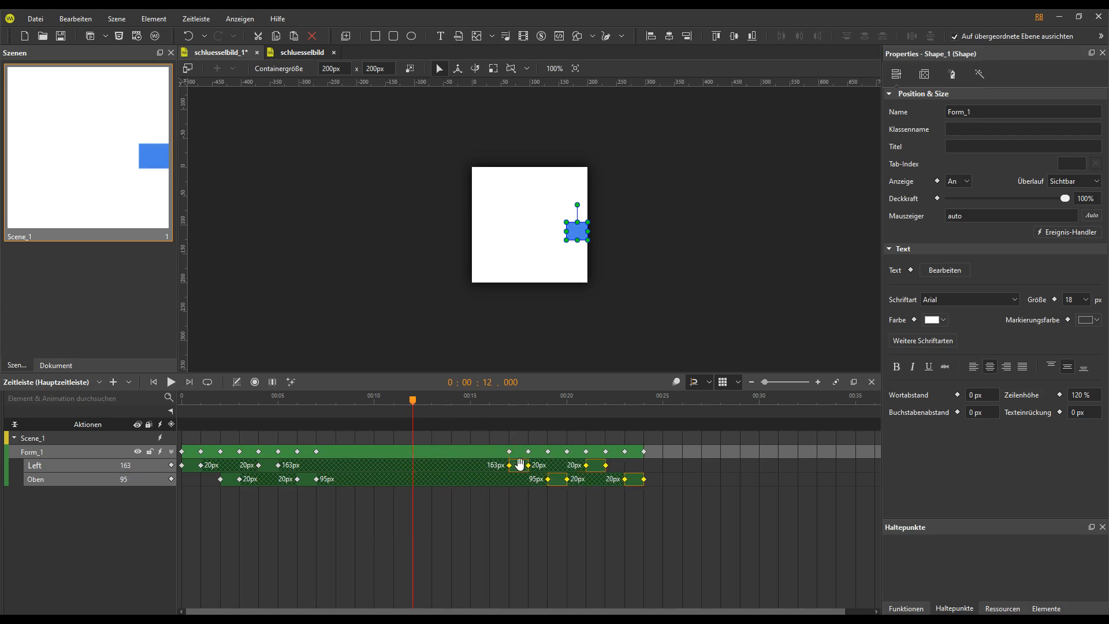
click(657, 486)
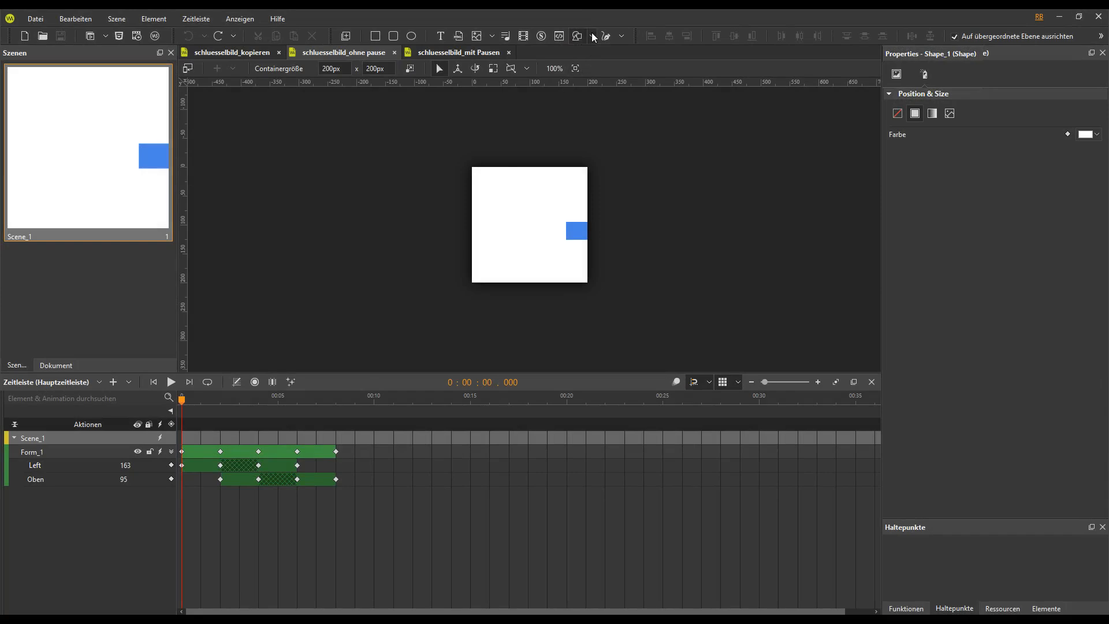
Draw a small circle below the blue rectangle in the scene's lower-right corner, at about 169 px left and 171 px top
click(592, 37)
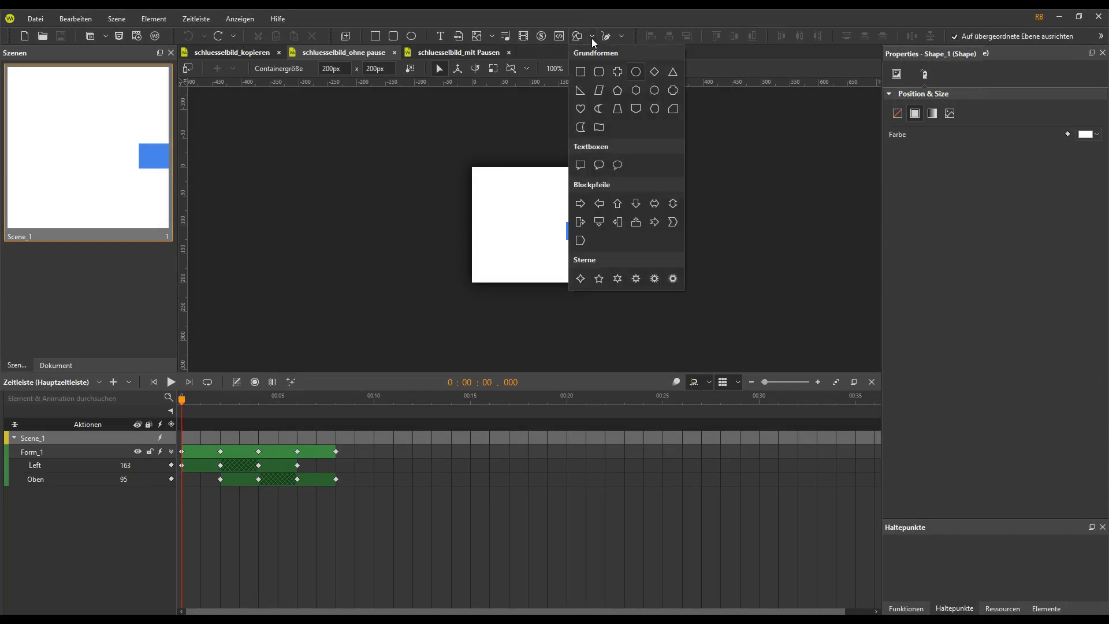
click(637, 71)
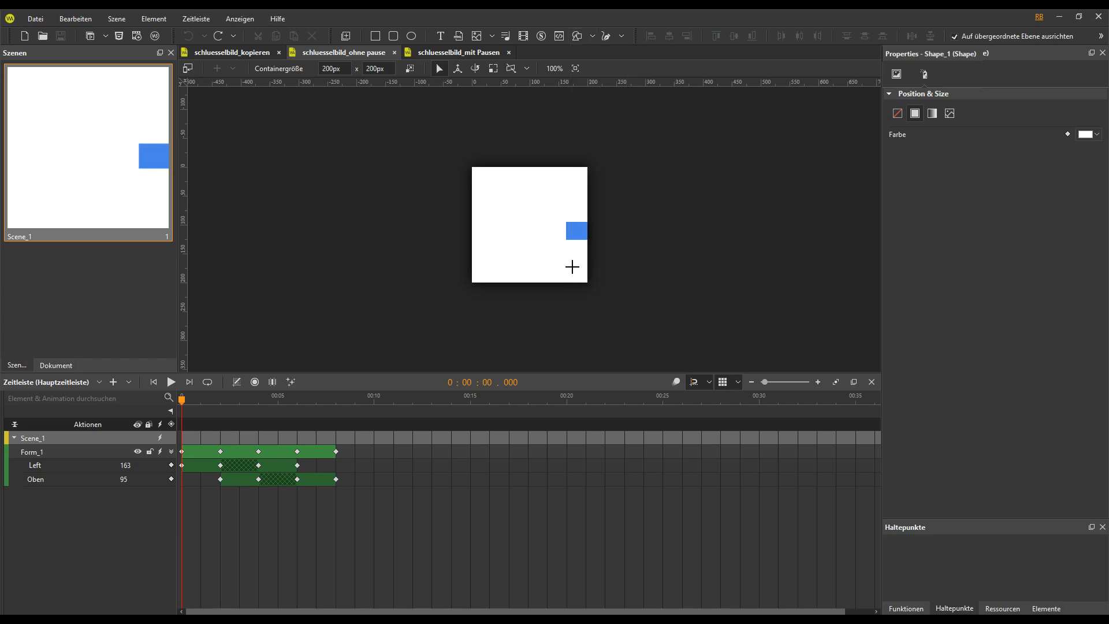
drag(569, 266, 582, 278)
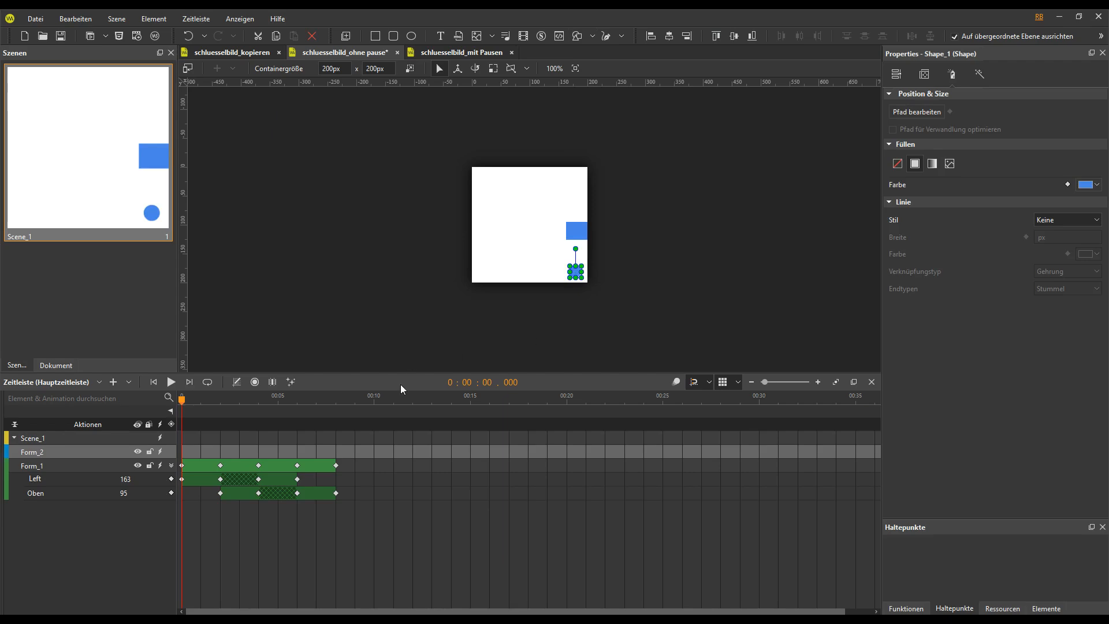
Copy Form_1's complete animation to the circle Form_2 at 0 seconds and play the timeline
click(239, 464)
right_click(239, 464)
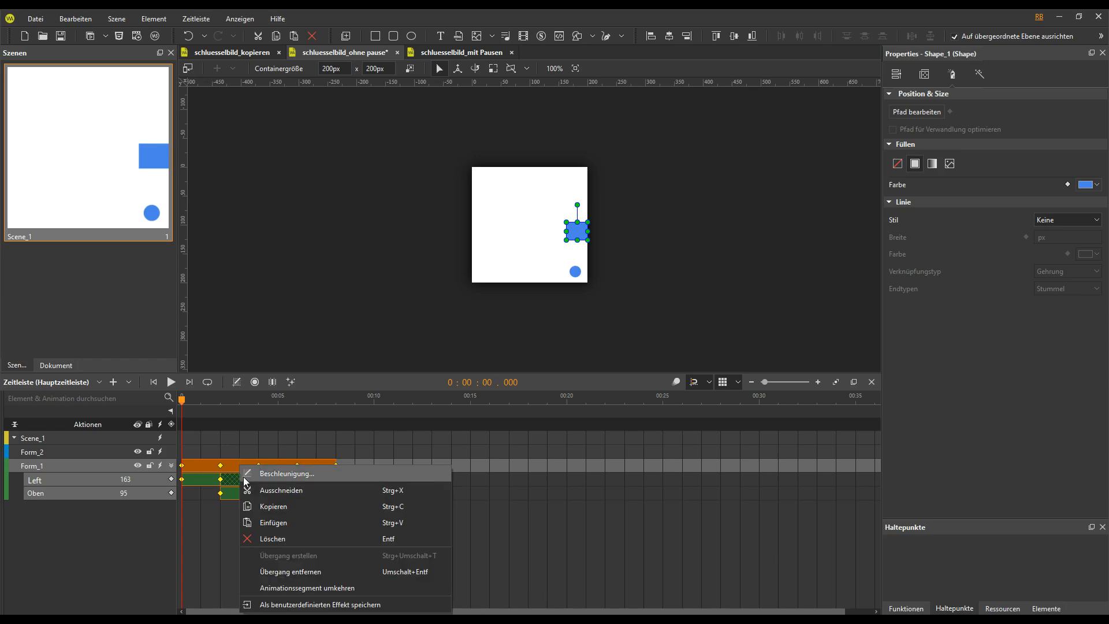
click(308, 509)
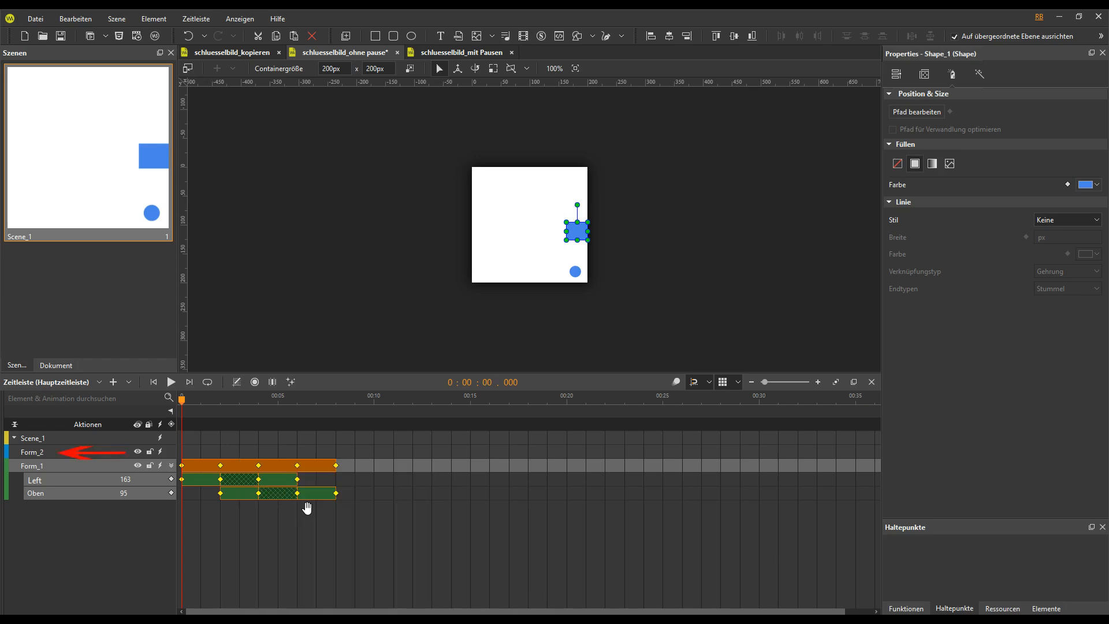
click(43, 453)
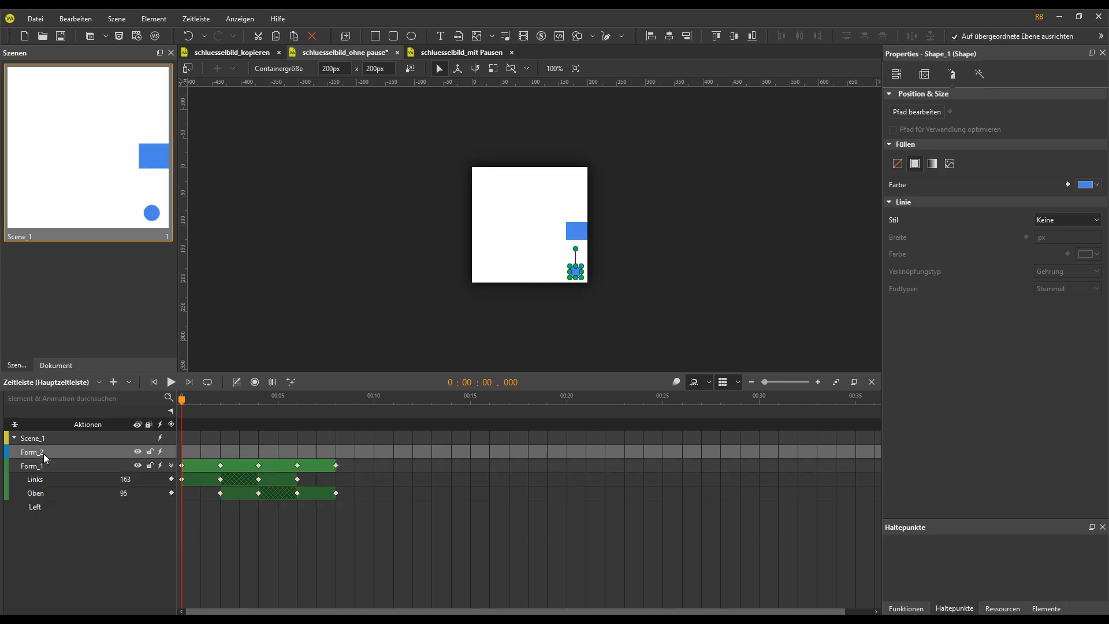
right_click(193, 455)
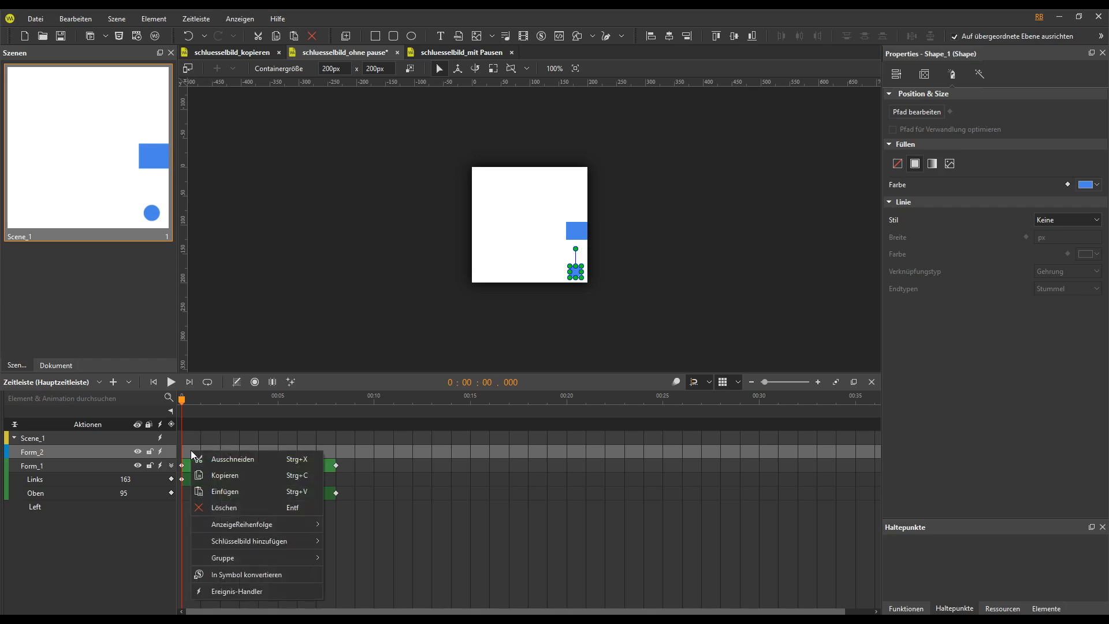
click(250, 498)
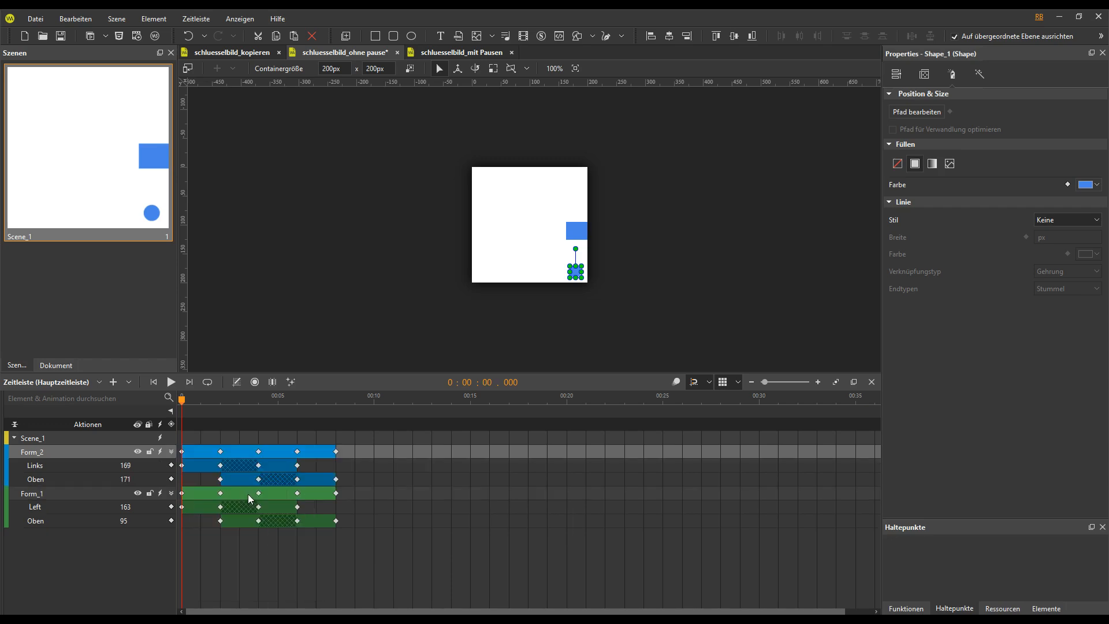
click(349, 453)
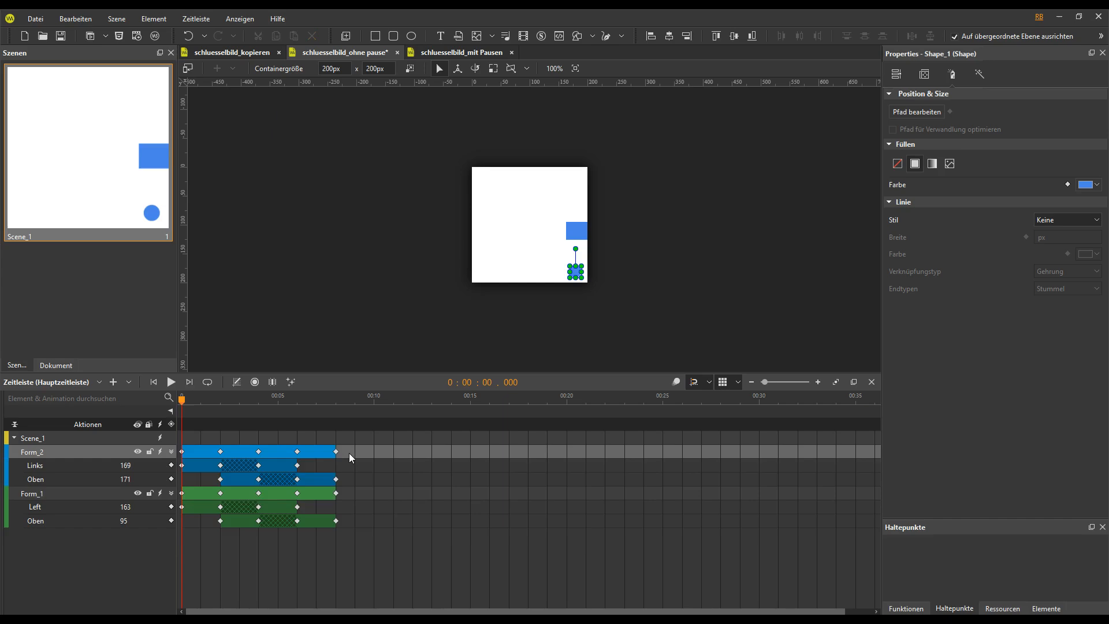
click(171, 381)
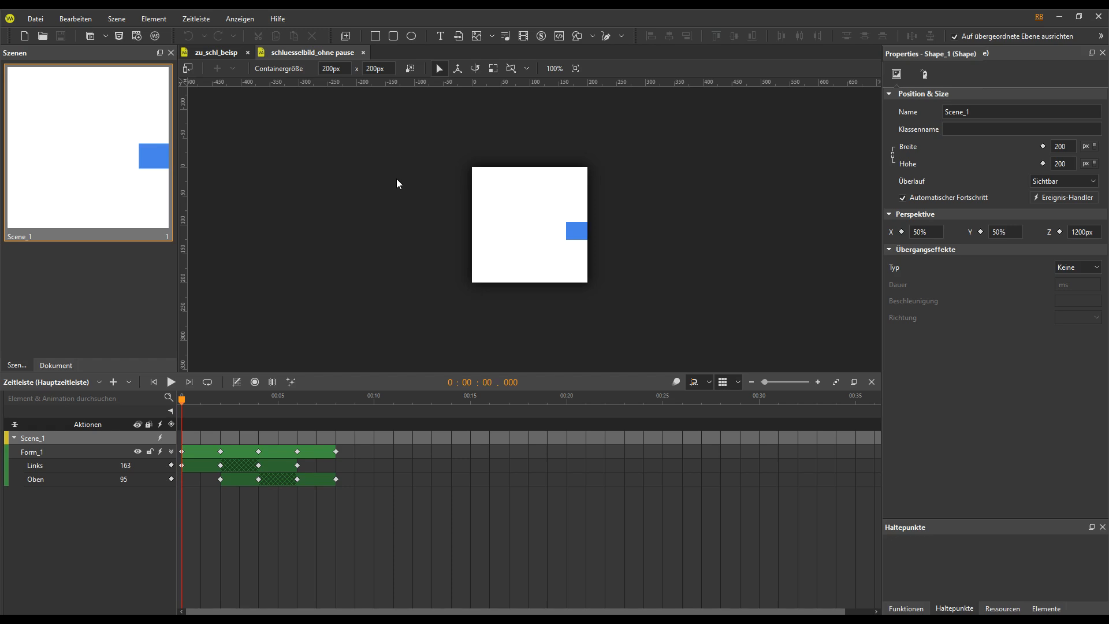
Copy Form_1's complete animation in schluesselbild_ohne pause and switch to the zu_schl_beisp document
click(270, 452)
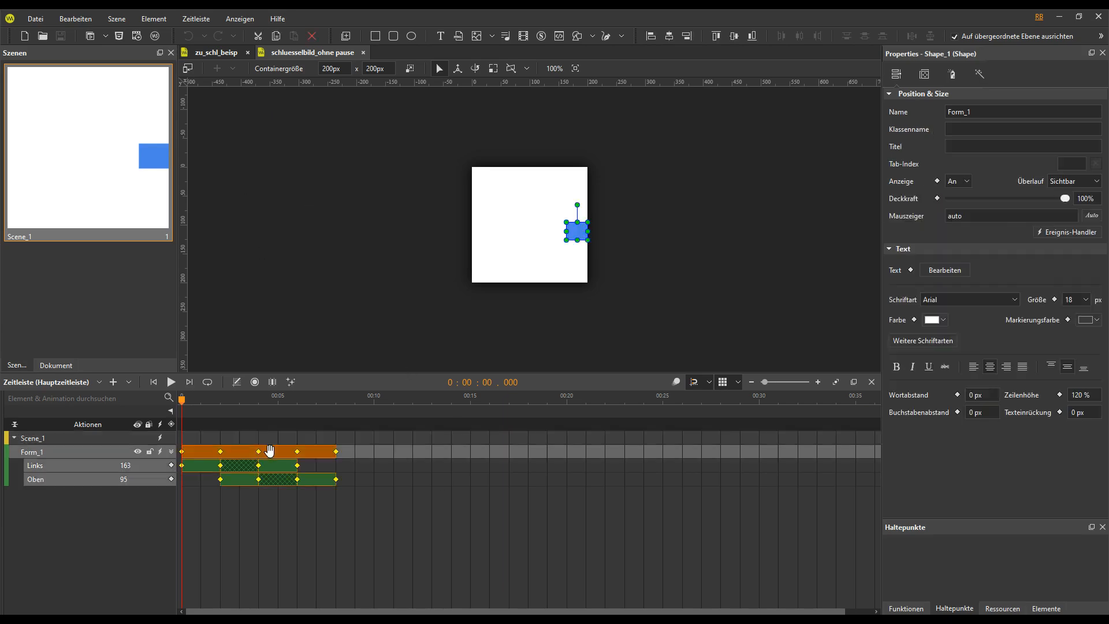
right_click(270, 452)
click(300, 495)
click(216, 53)
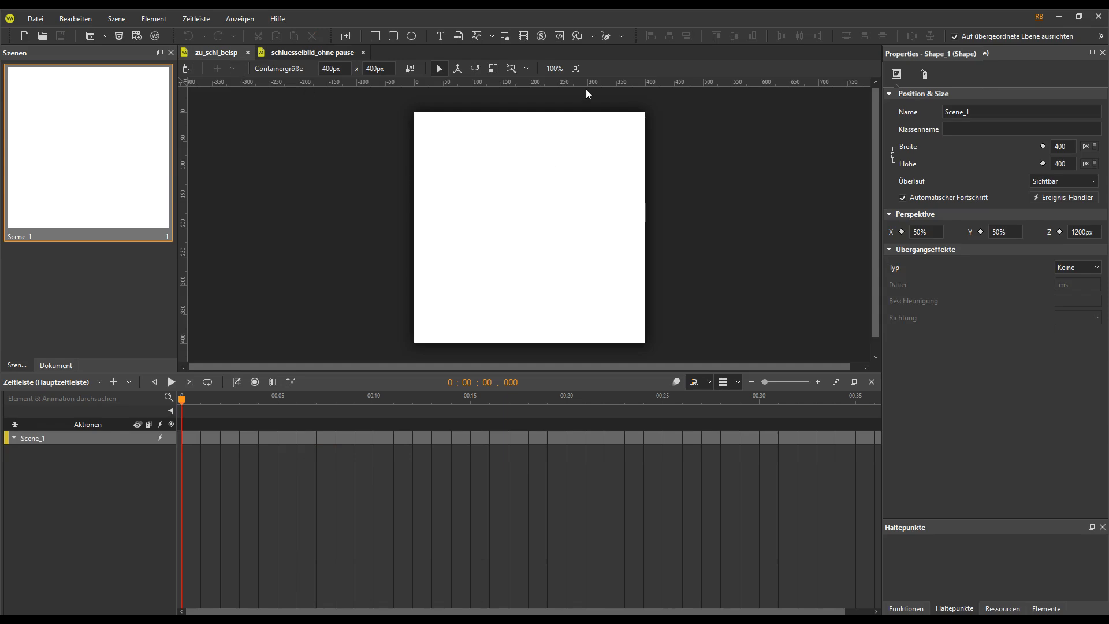
Draw a small hexagon in the lower-right part of the empty scene, at about 304 px left and 225 px top
click(594, 36)
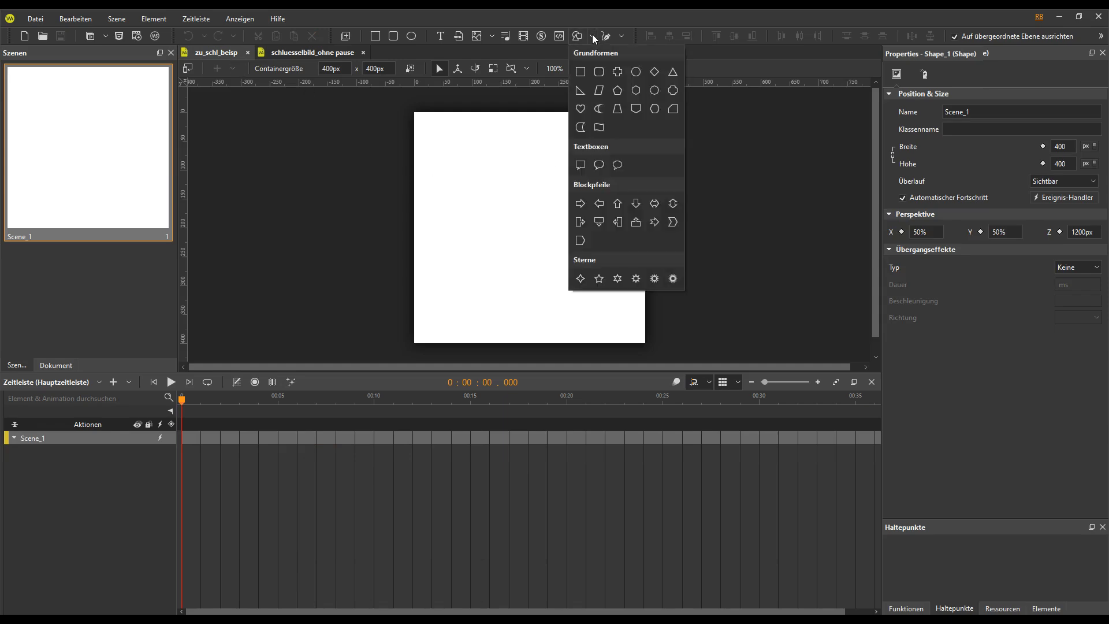
click(635, 90)
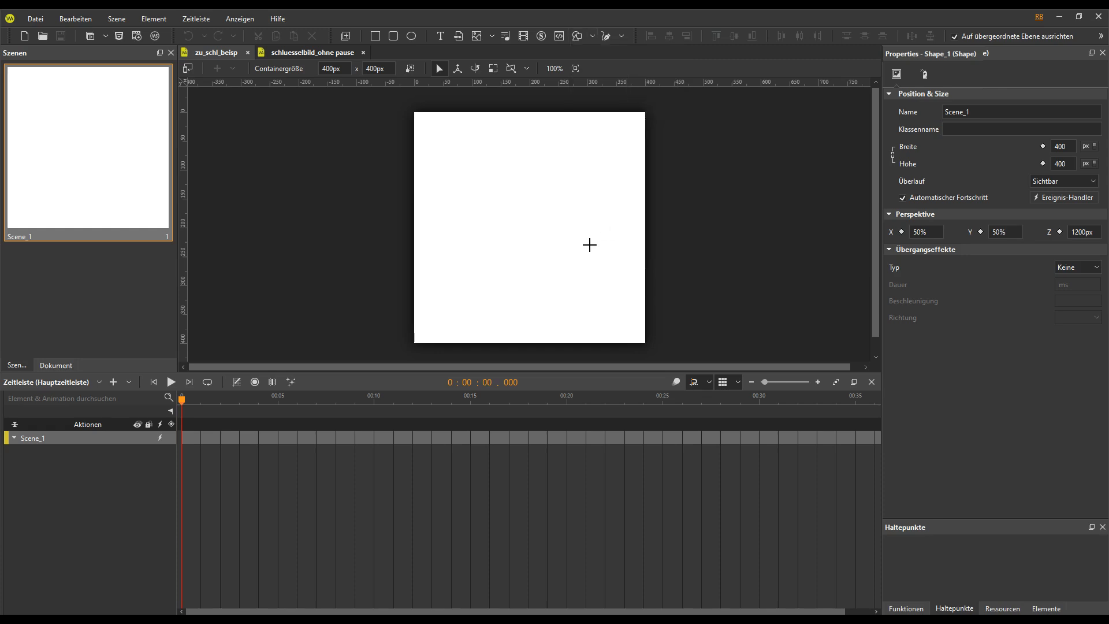
drag(590, 242, 620, 271)
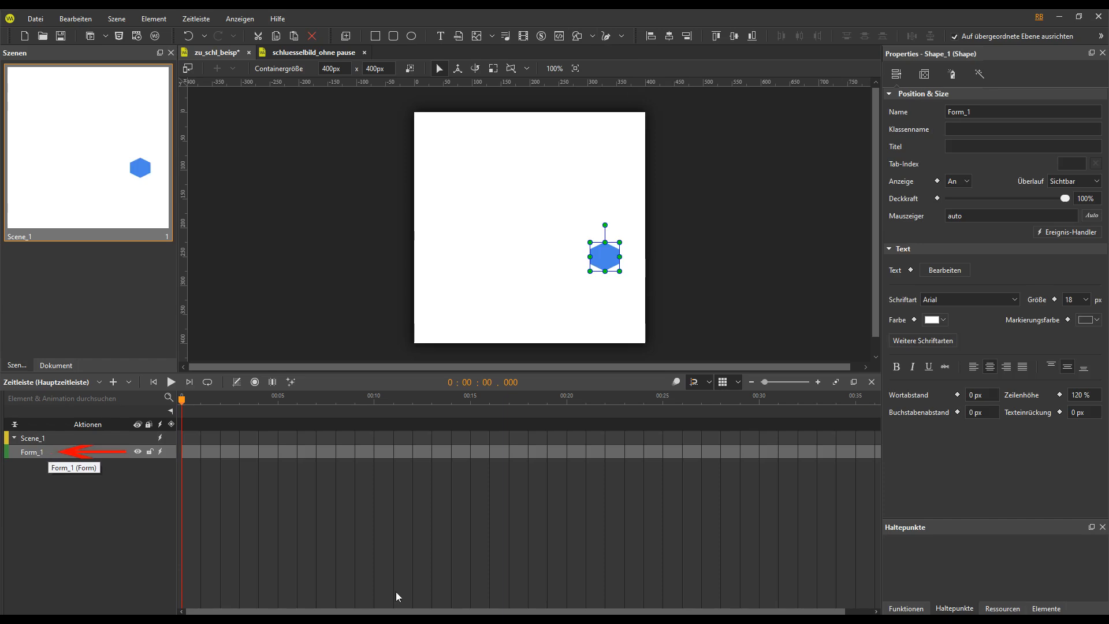
Paste the copied animation onto the hexagon Form_1 at 0 seconds and play the timeline
right_click(193, 452)
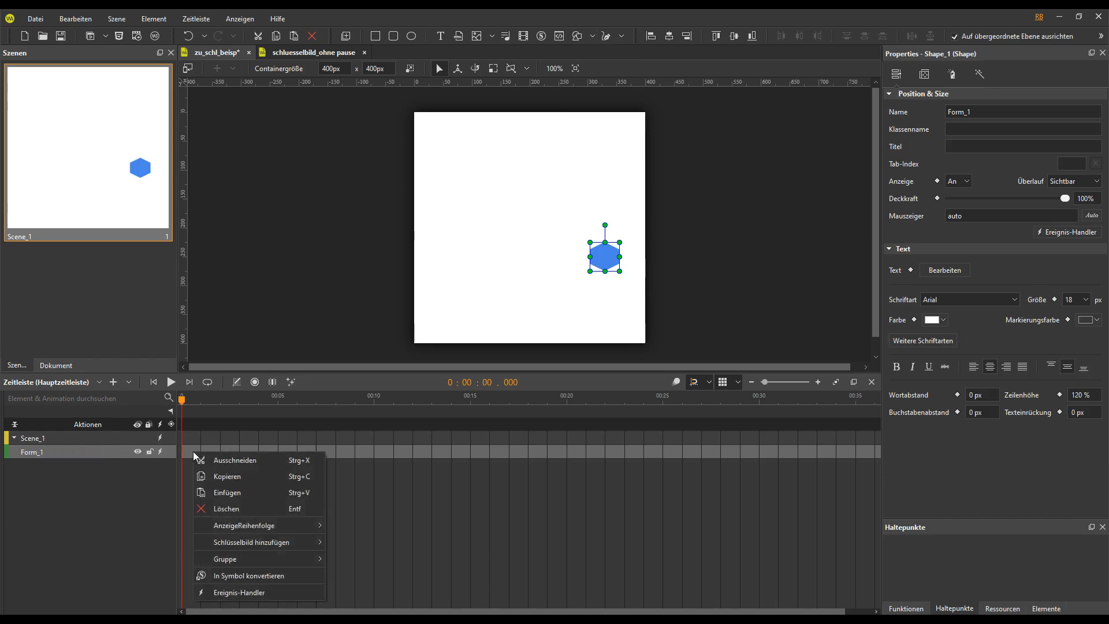
click(220, 495)
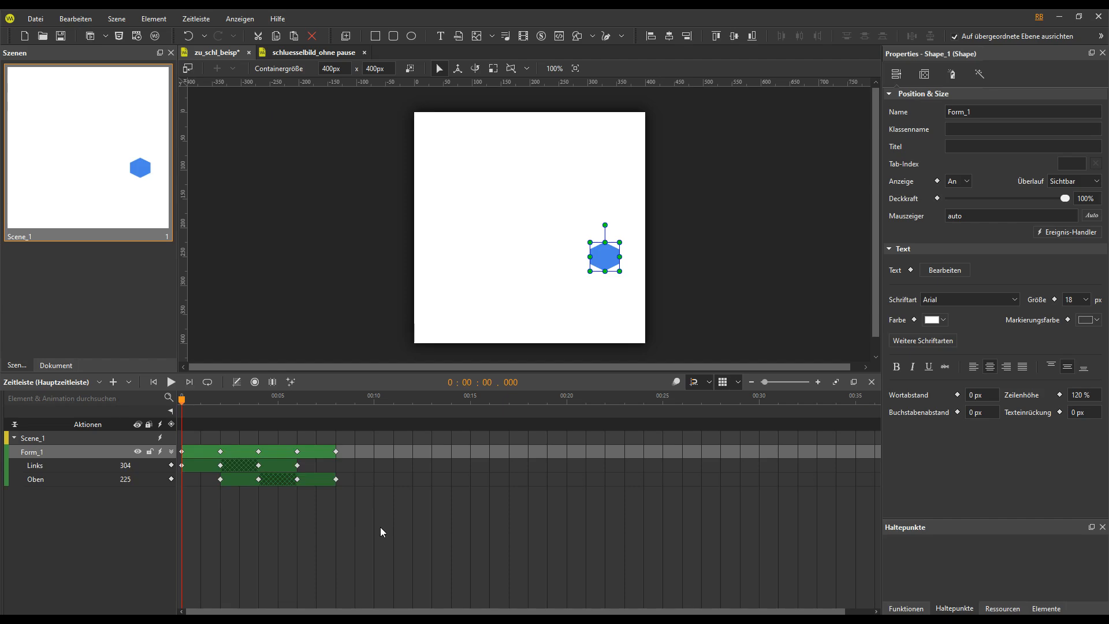
click(171, 382)
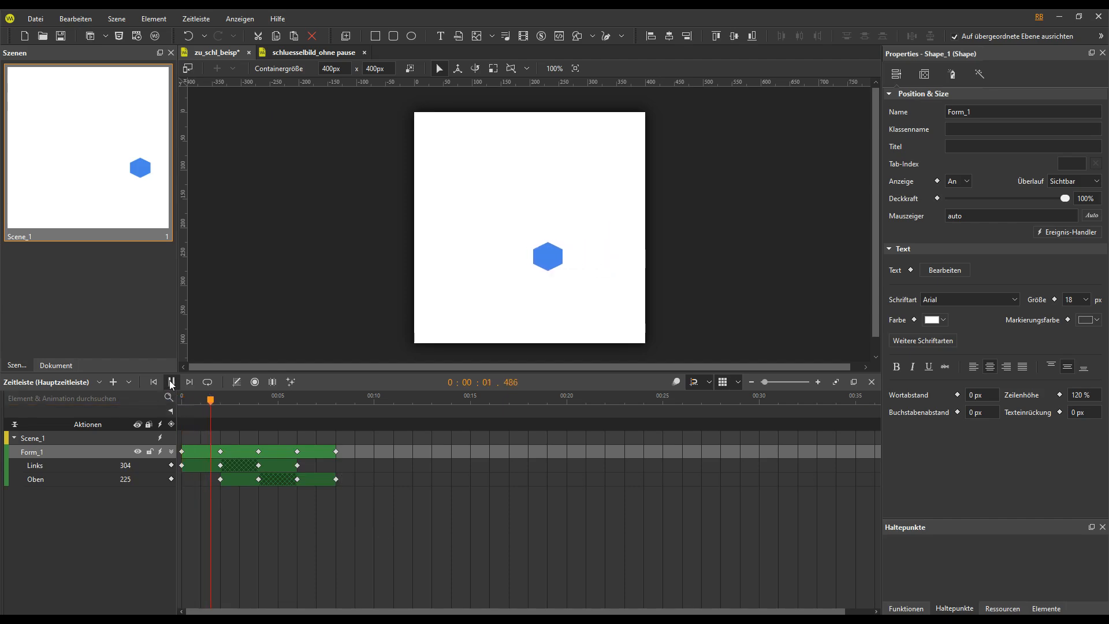